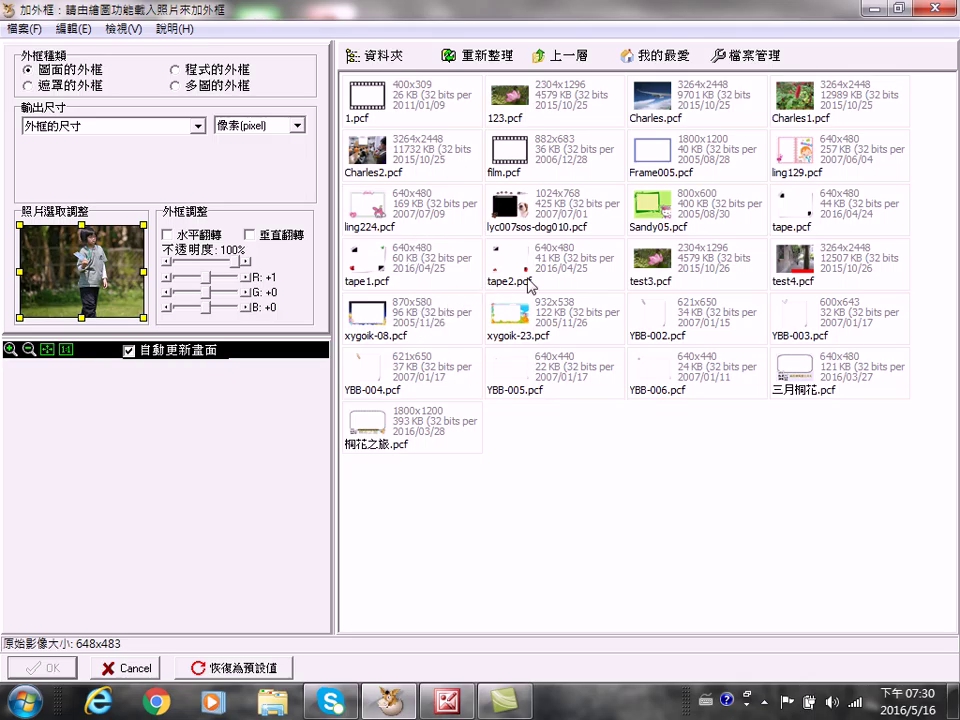
Step: Preview several ready-made picture frames on the photo and apply the paper-clip frame YBB-004.pcf
click(789, 208)
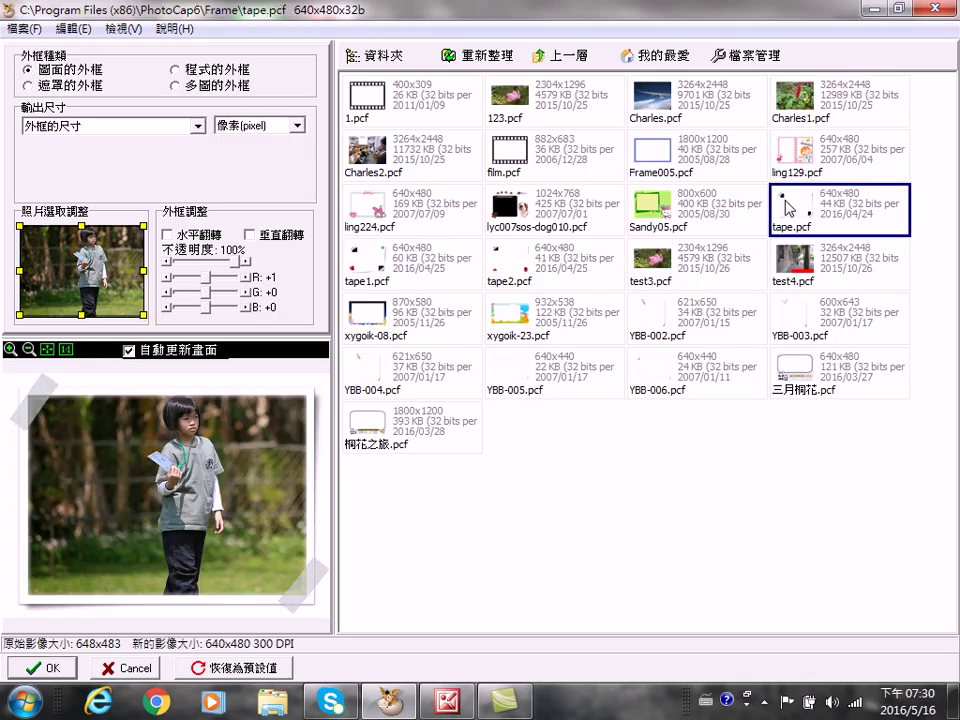
click(800, 157)
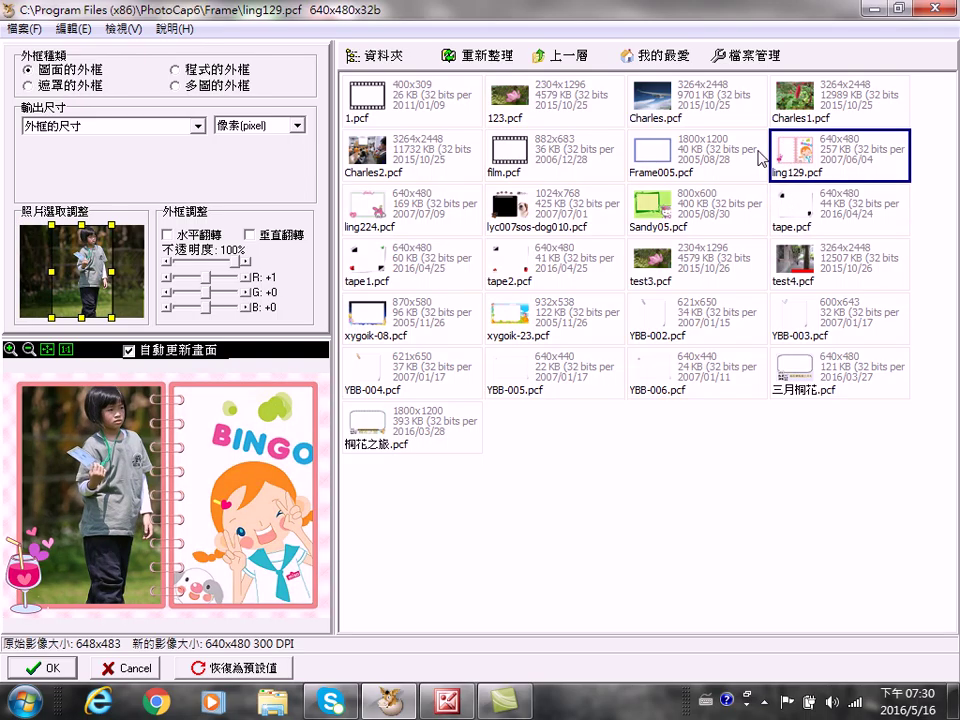
click(660, 116)
click(515, 112)
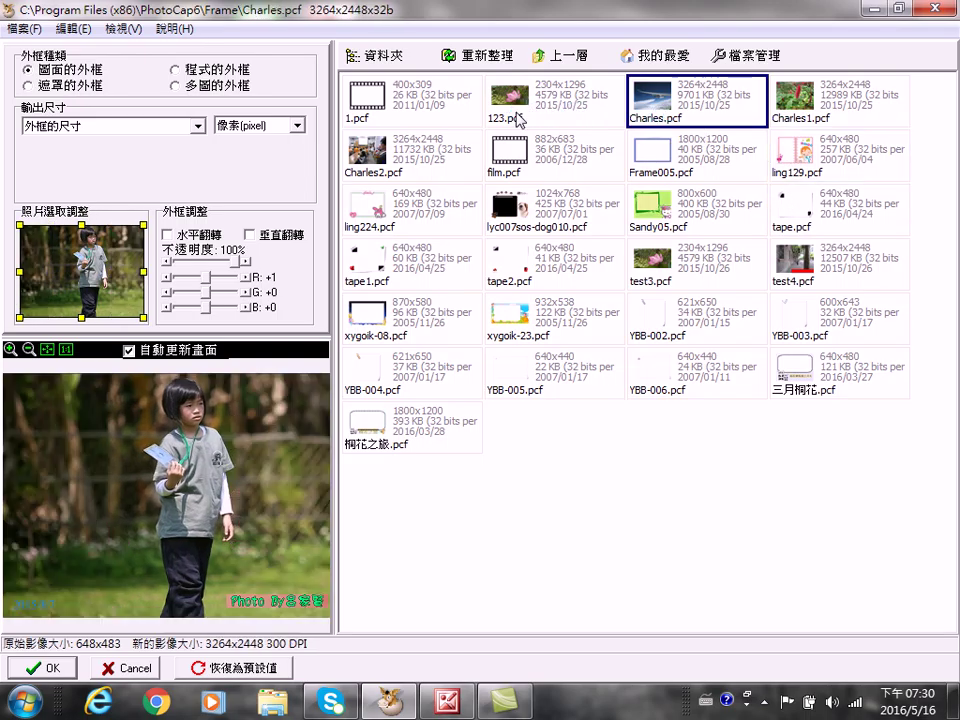
click(367, 106)
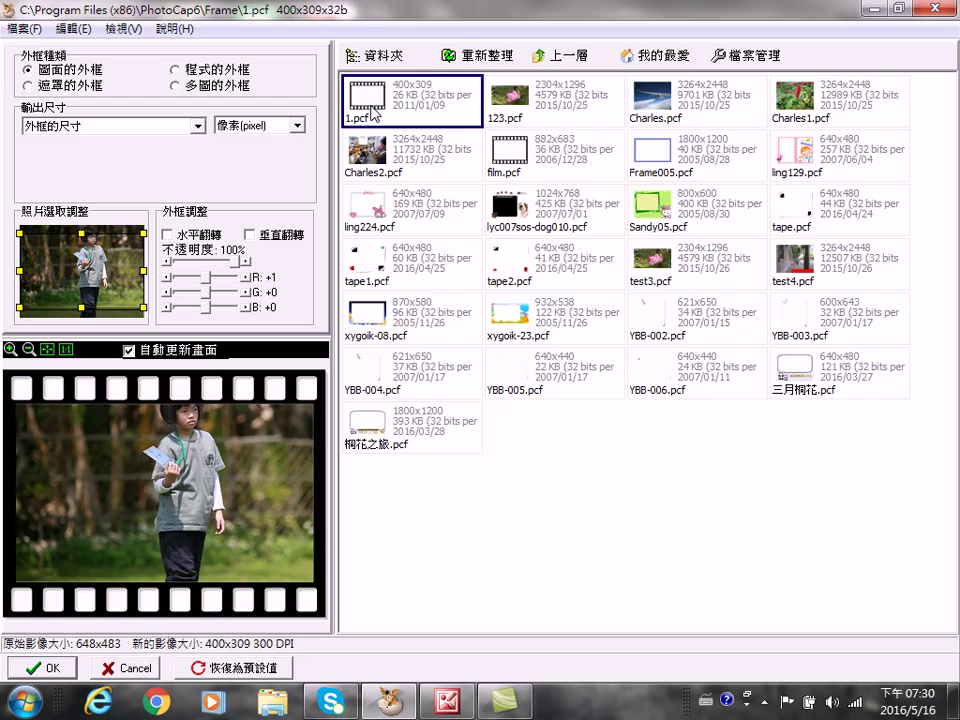
click(375, 325)
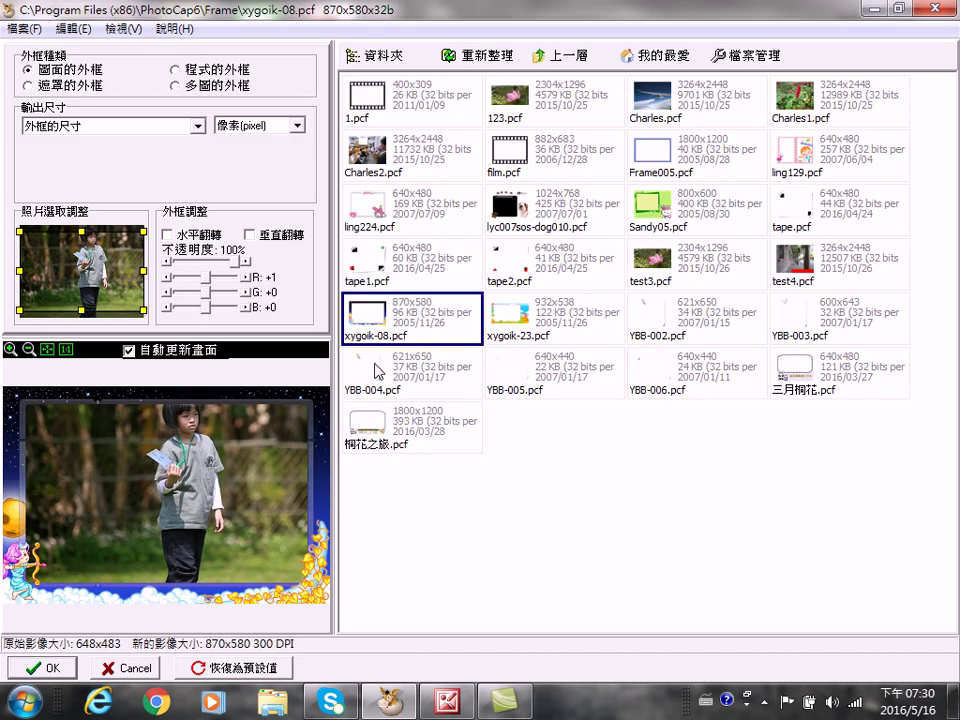
click(378, 370)
click(378, 422)
click(390, 372)
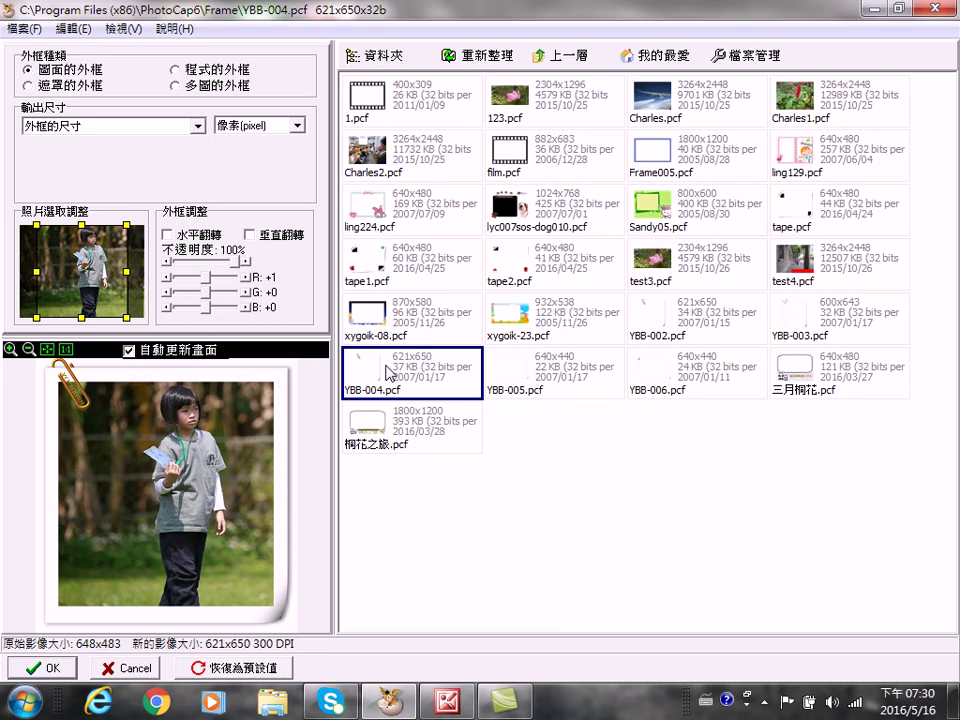
double_click(389, 371)
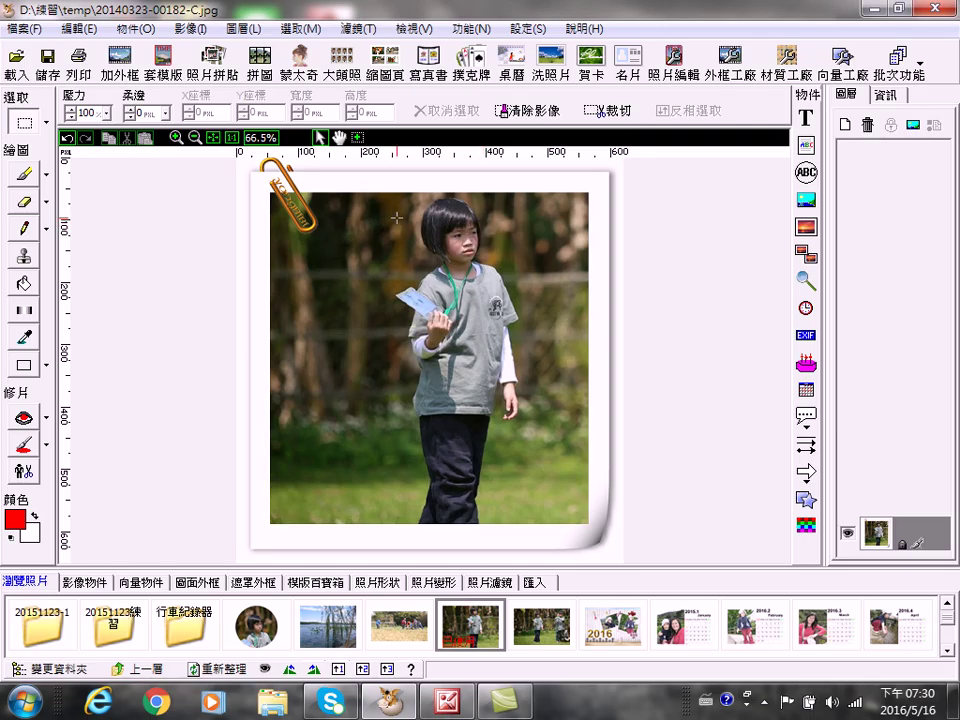
Step: Open the vector workshop (向量工廠) without saving the framed photo and draw a rectangle about 294 by 324 px on the canvas
click(843, 59)
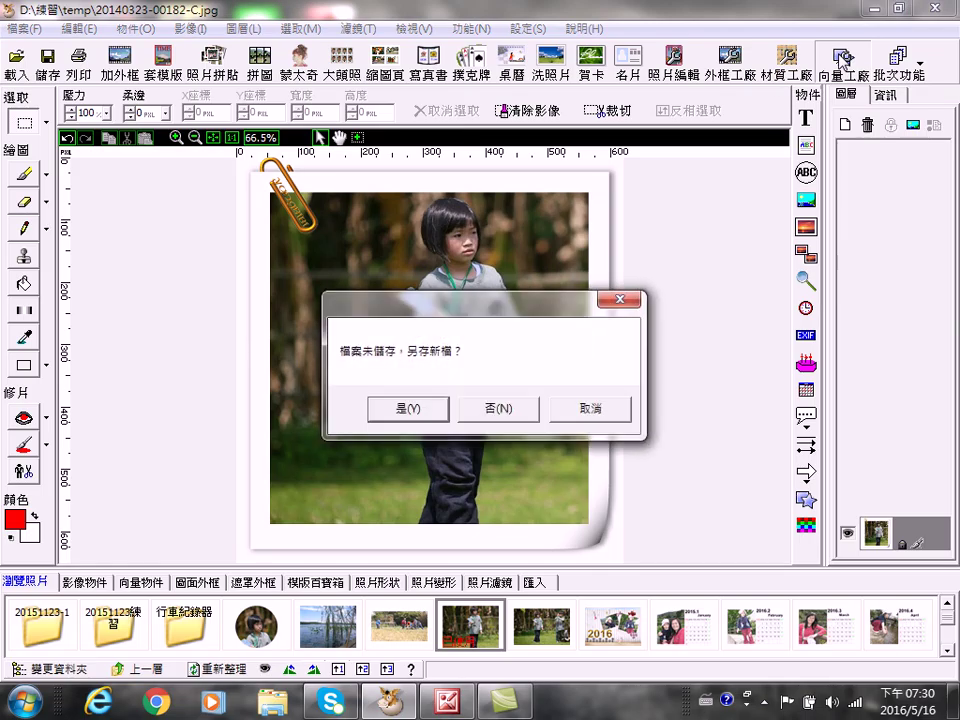
click(497, 410)
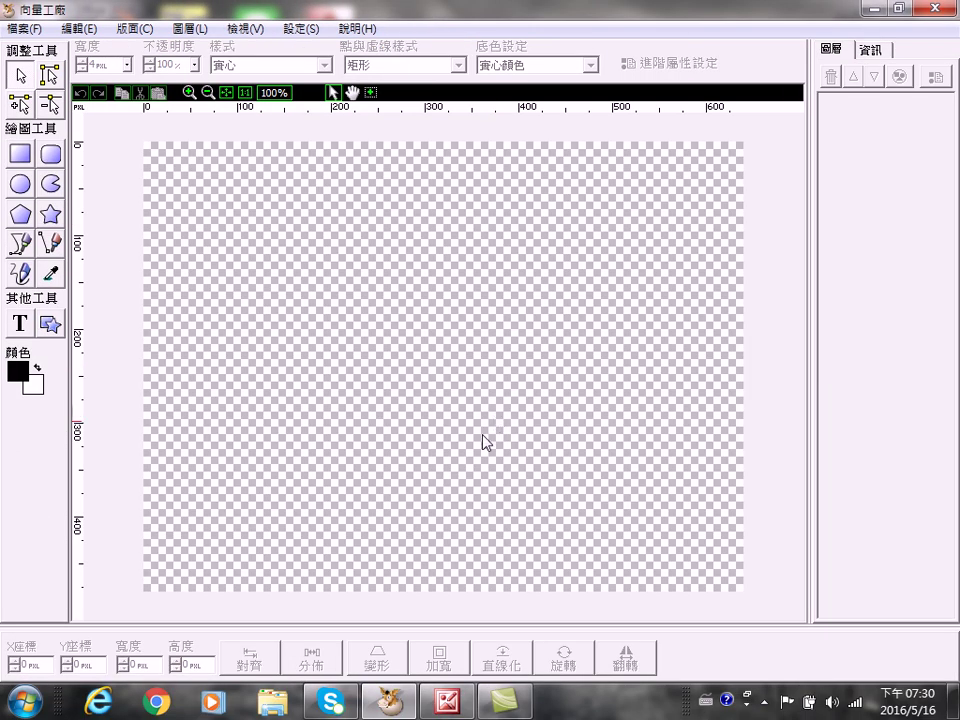
click(20, 154)
drag(325, 198, 601, 503)
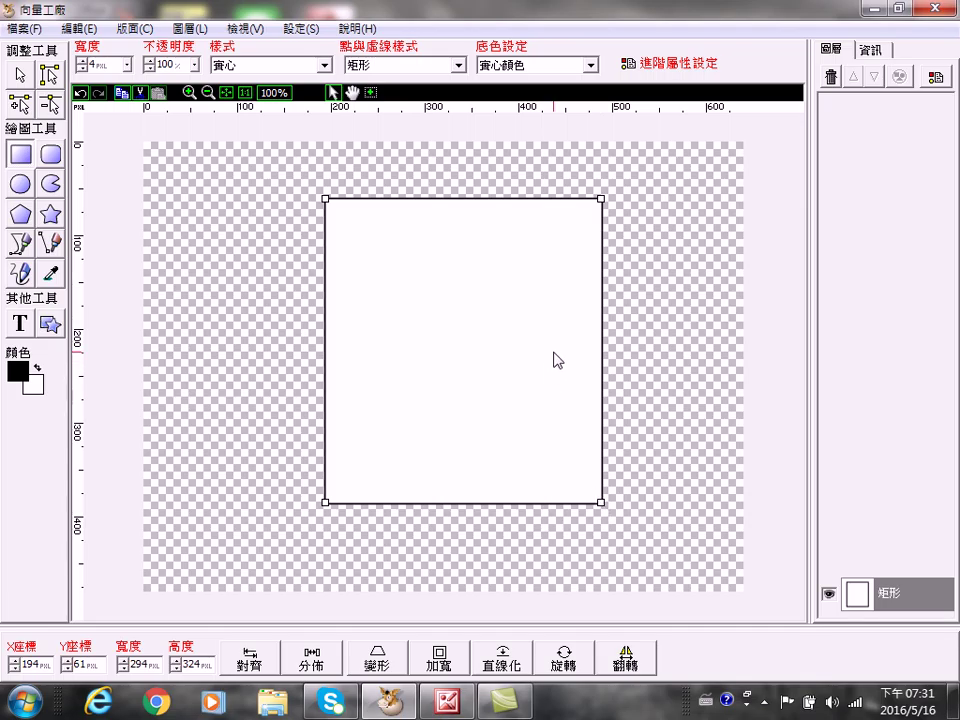
right_click(525, 266)
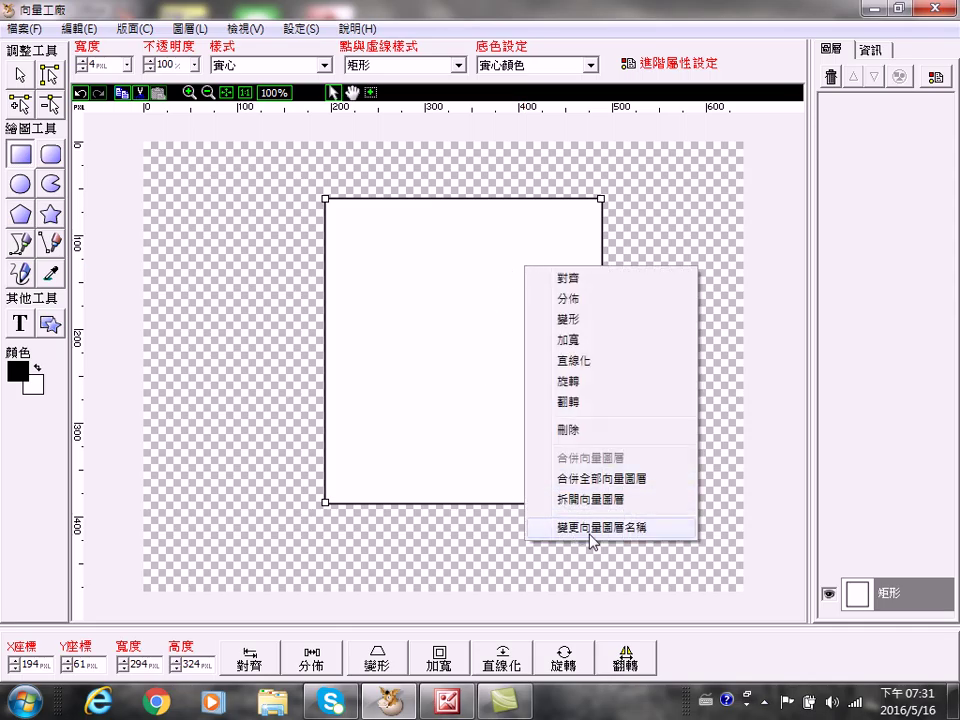
click(492, 460)
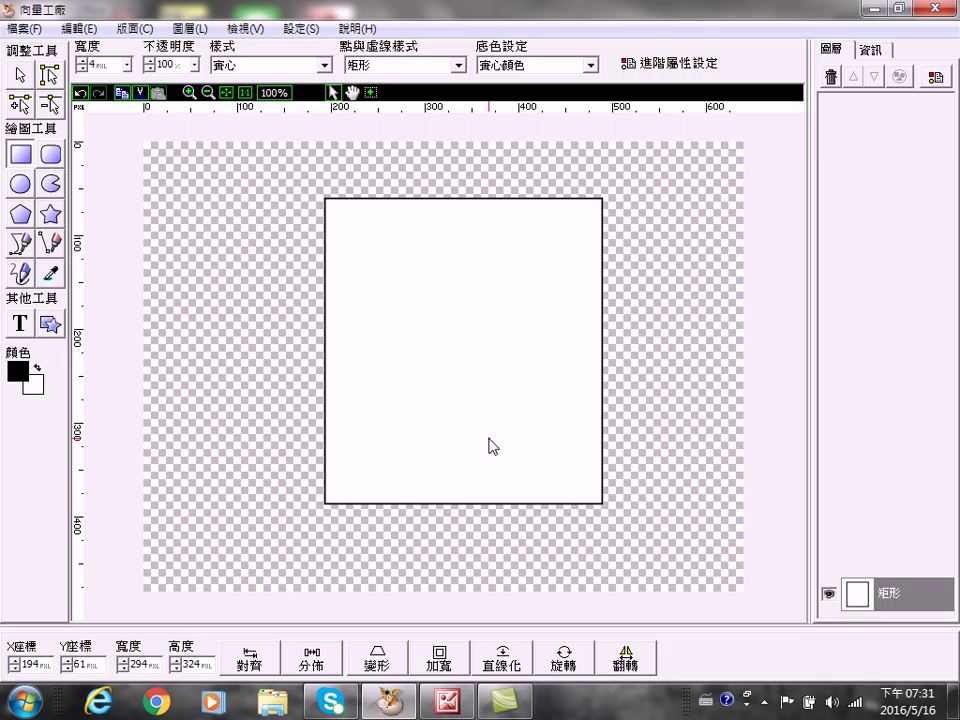
right_click(366, 245)
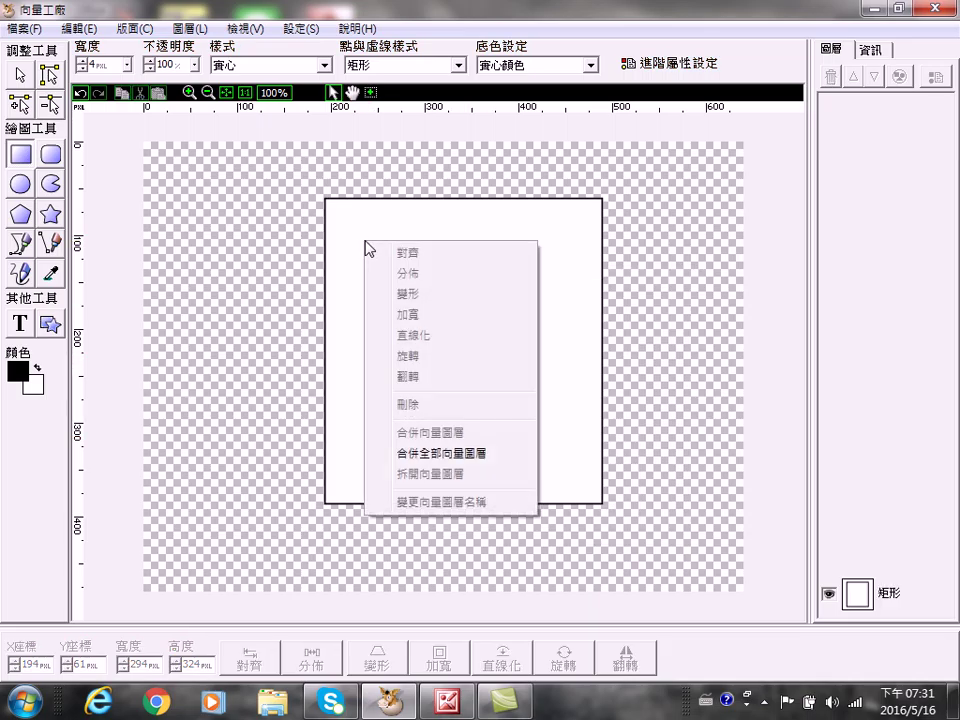
Step: Set the drawing tool's line width to 0 px and its line colour to white
click(672, 64)
click(246, 268)
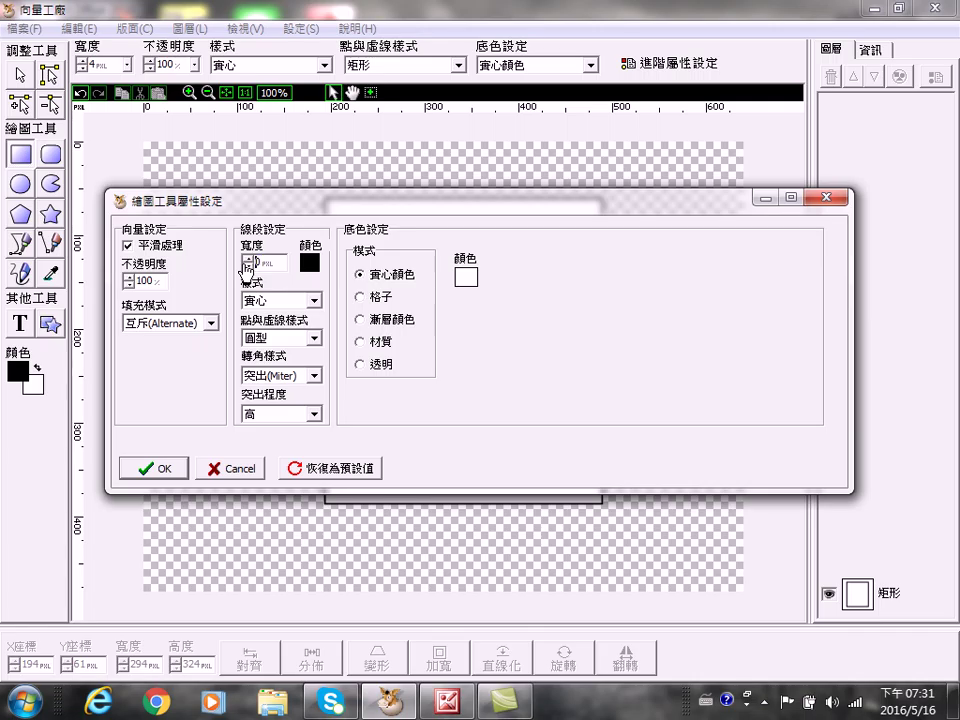
click(309, 262)
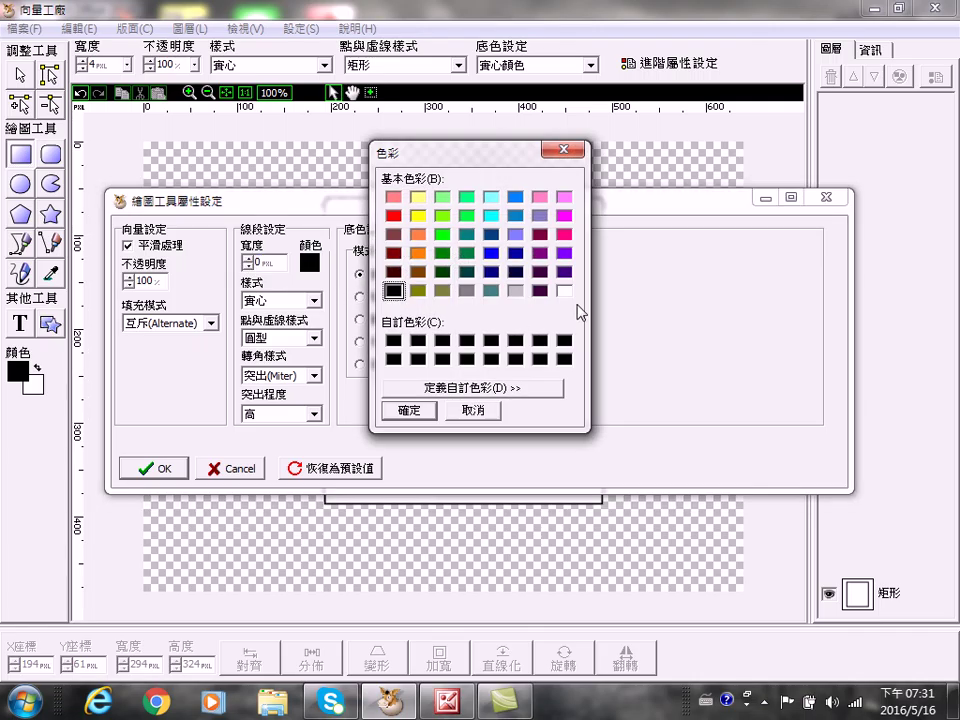
click(566, 291)
click(410, 410)
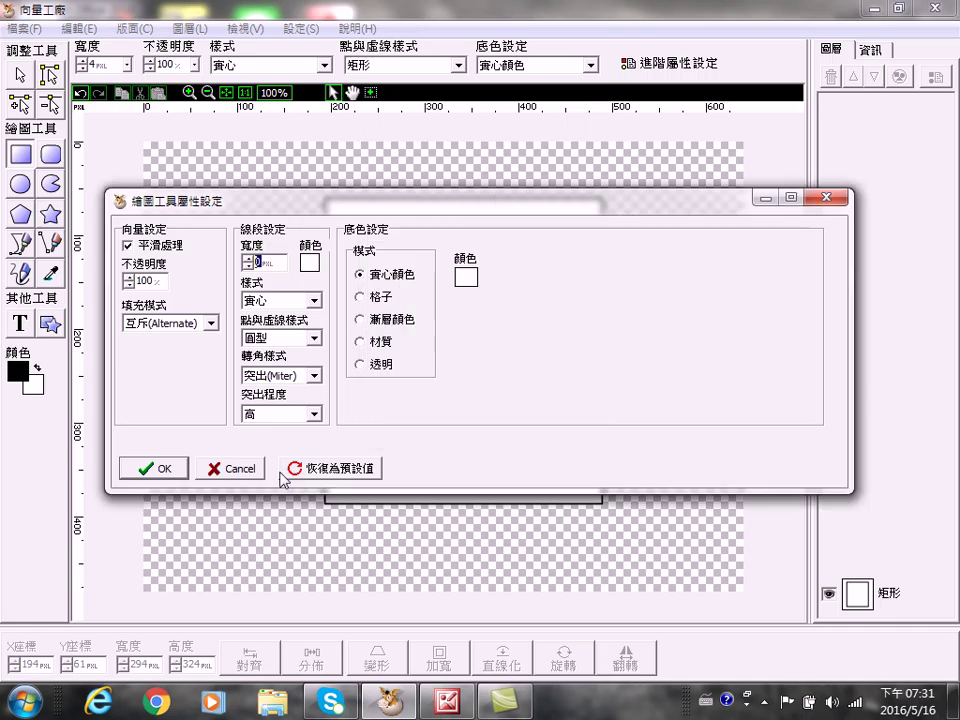
click(182, 469)
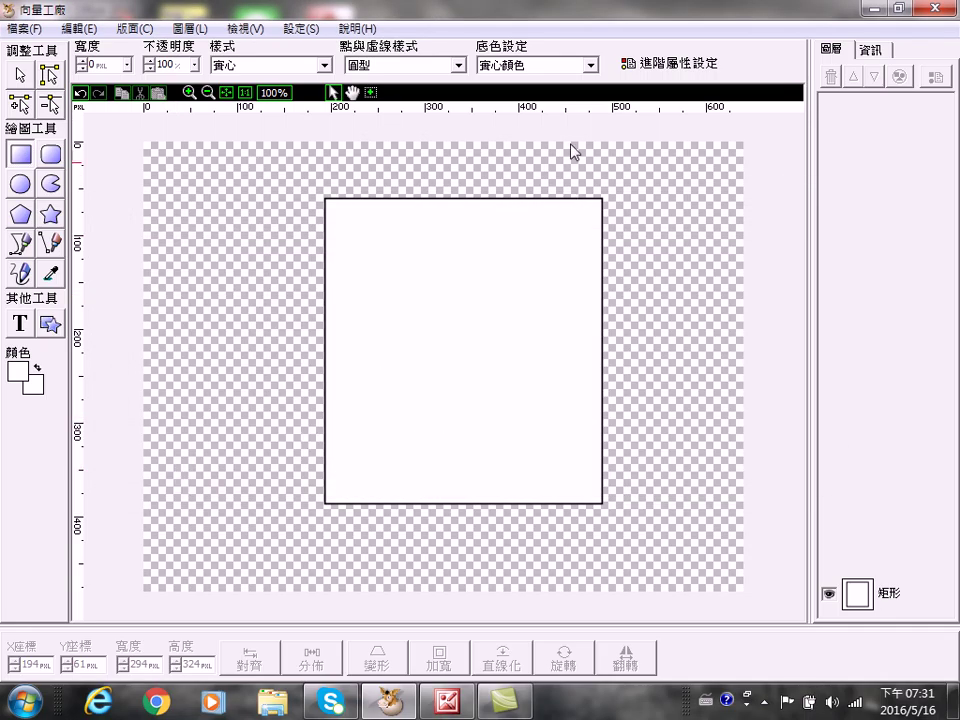
Step: Set the drawing tool's background fill mode to transparent (透明)
click(648, 66)
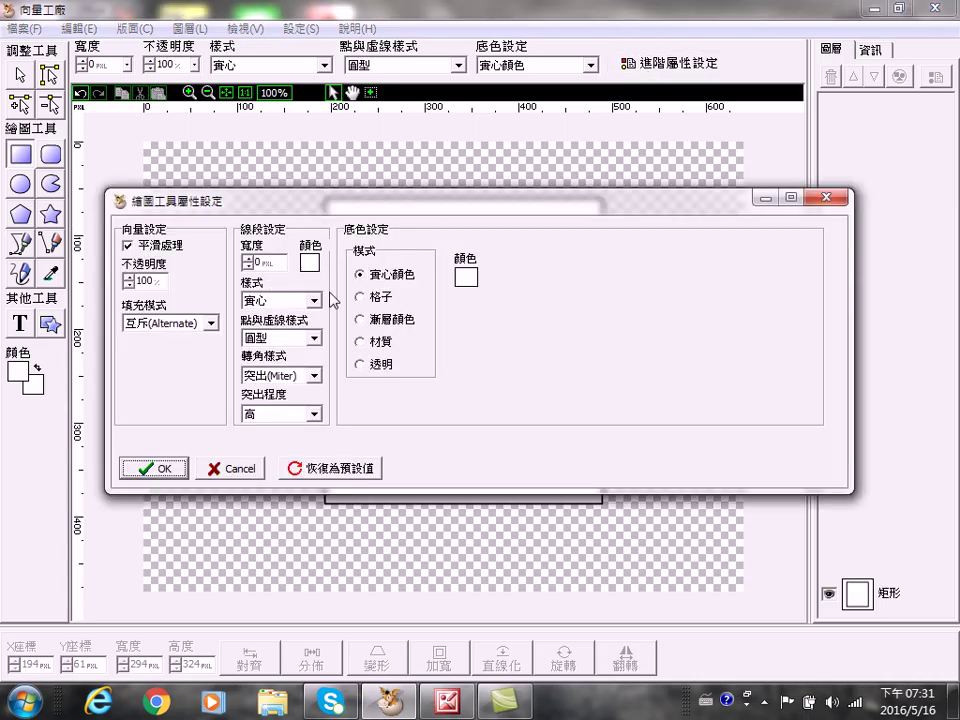
click(360, 366)
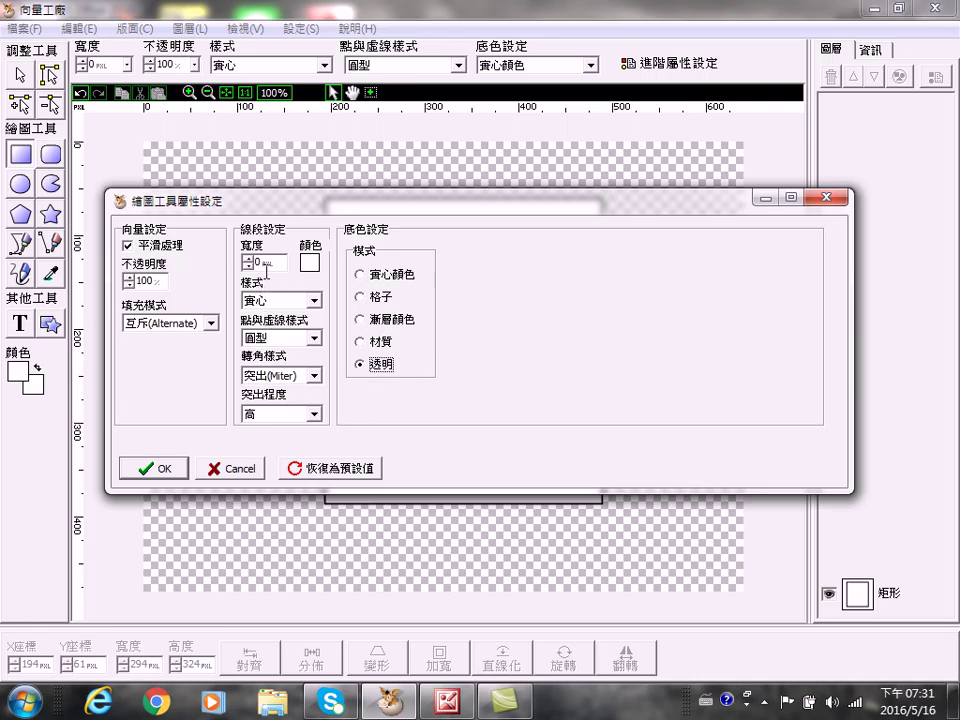
click(154, 472)
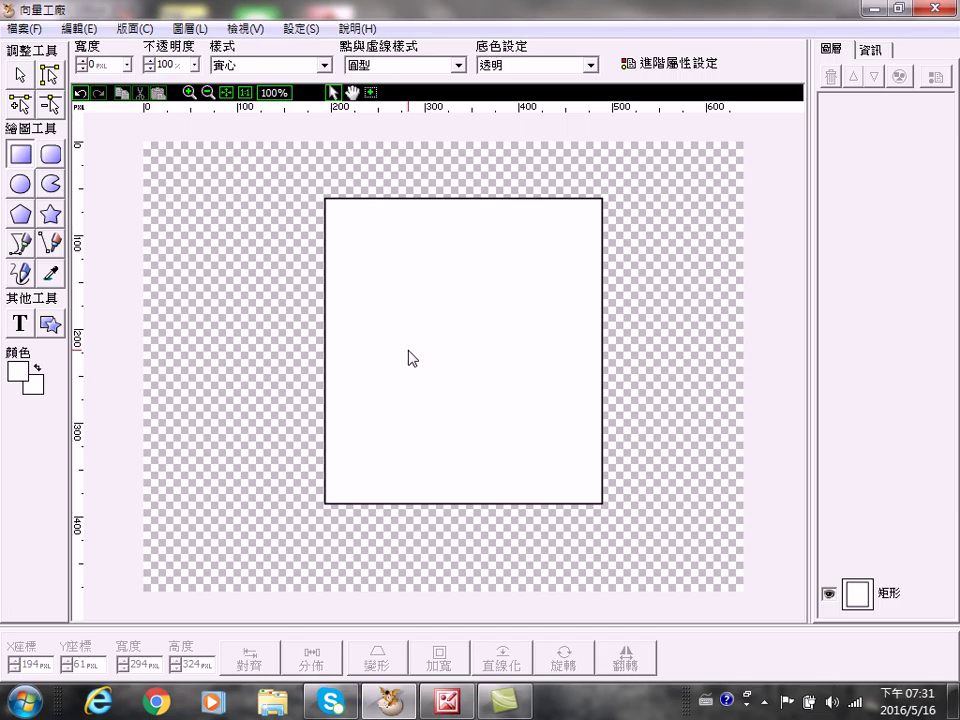
Step: Select the rectangle layer and set the object's line width to 0 px and its fill mode to transparent (透明)
click(14, 104)
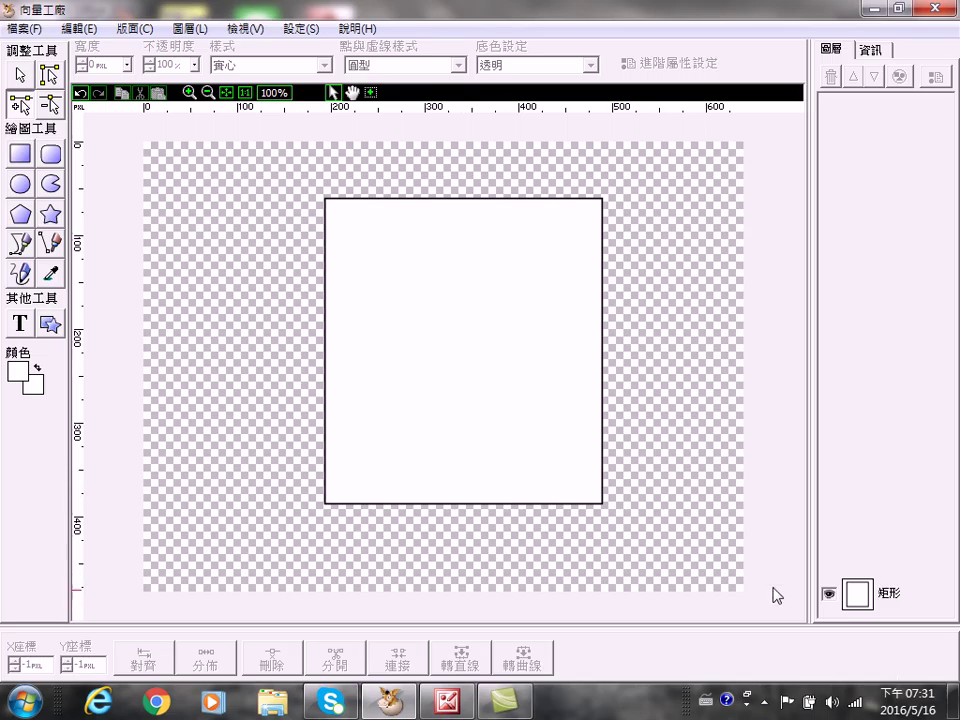
click(866, 598)
click(475, 430)
click(938, 80)
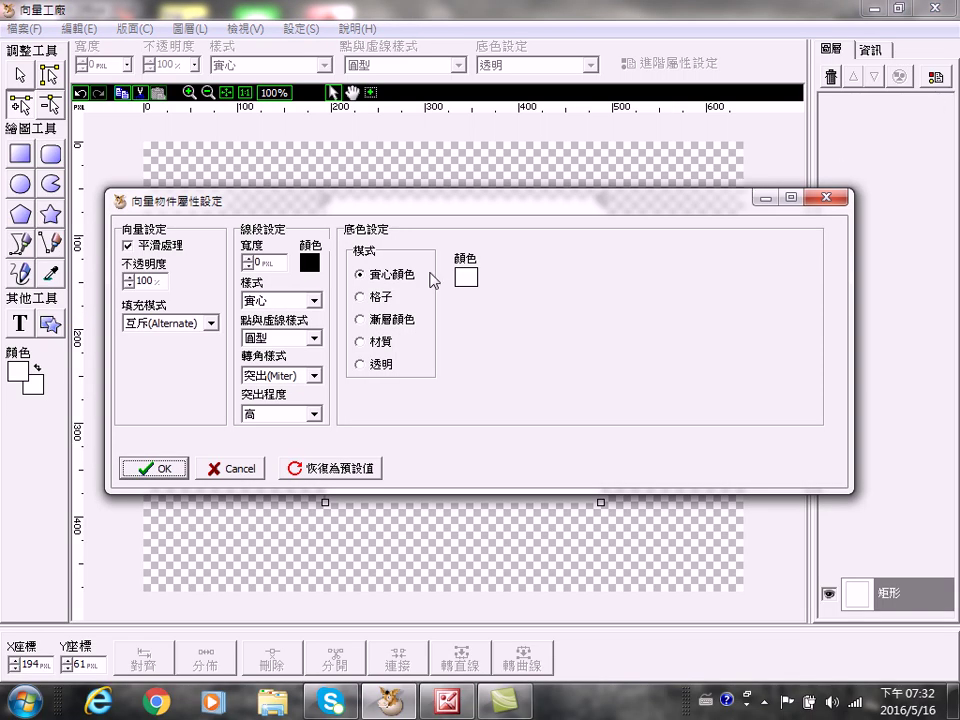
click(372, 364)
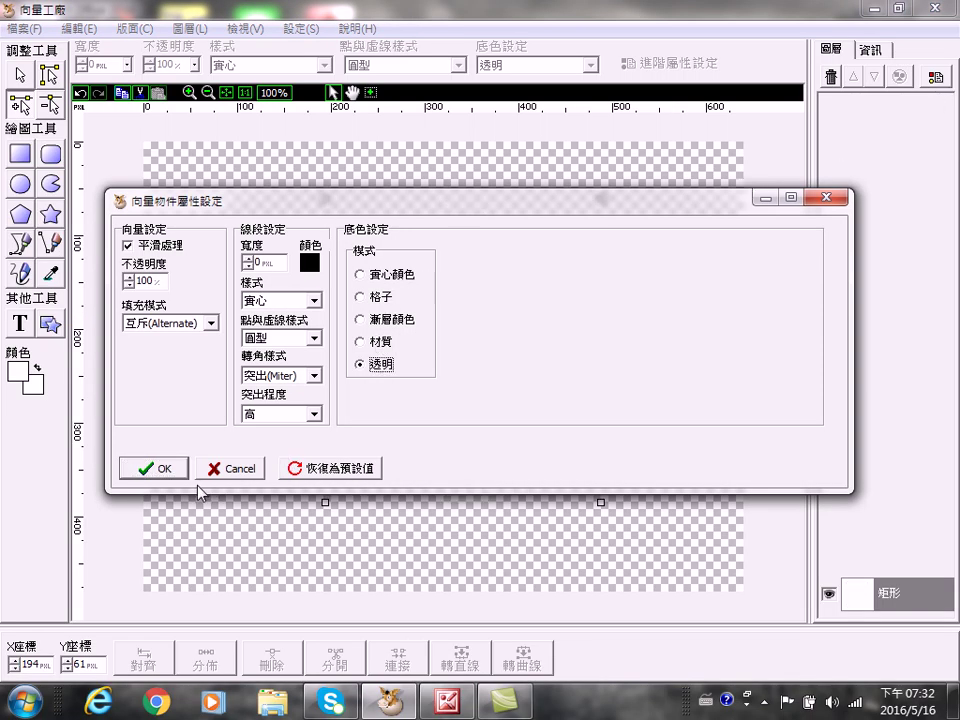
click(155, 468)
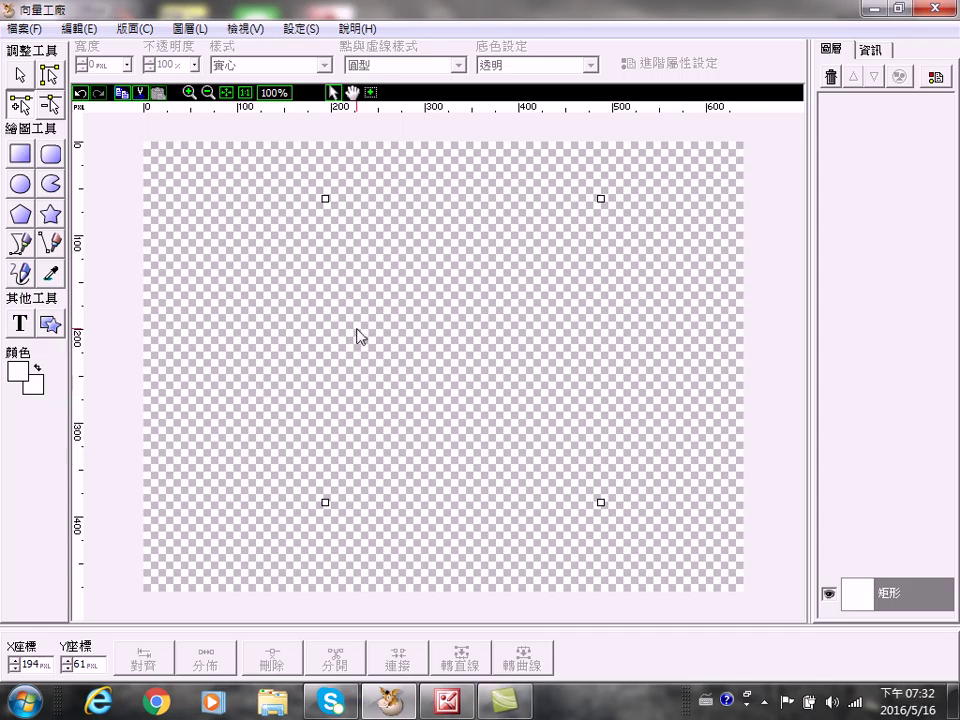
Step: Set the rectangle's fill mode to solid colour (實心顏色) and give it a thin outline
click(938, 80)
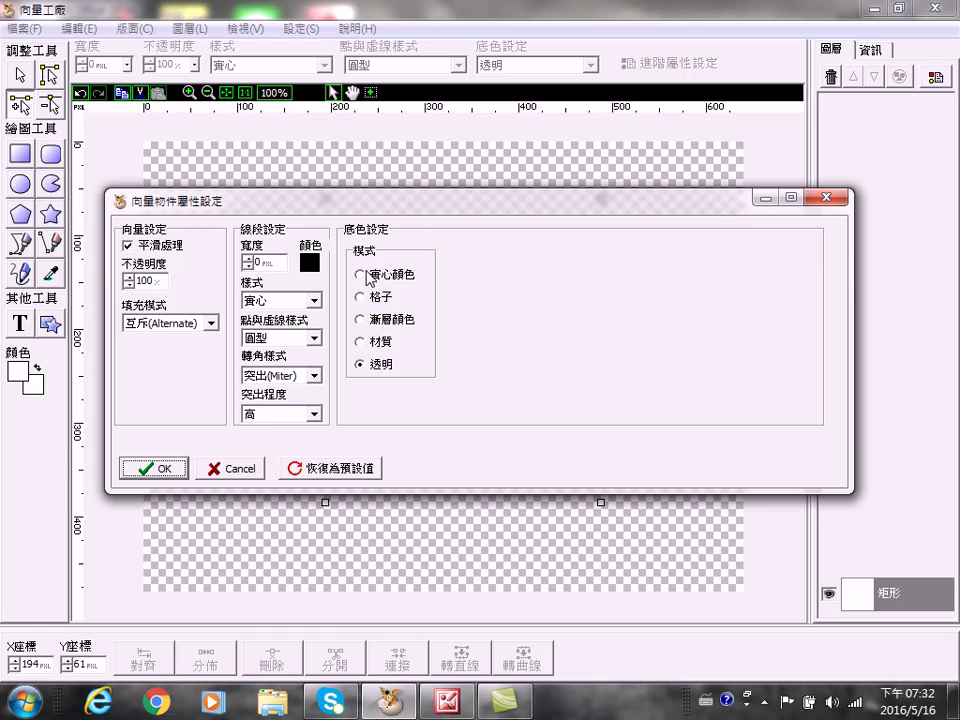
click(366, 272)
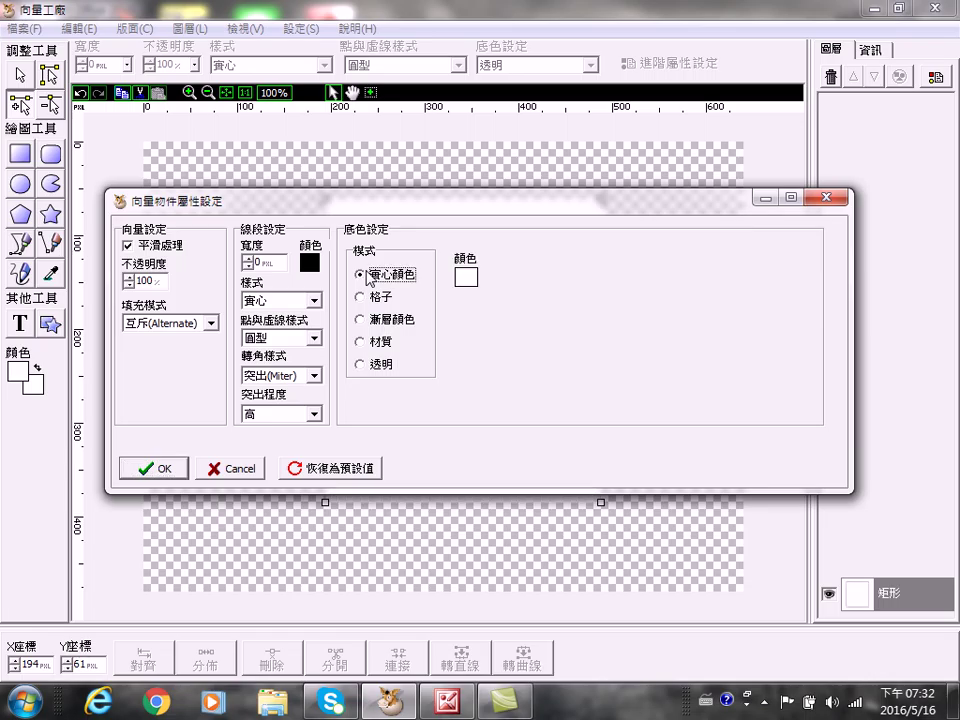
click(152, 475)
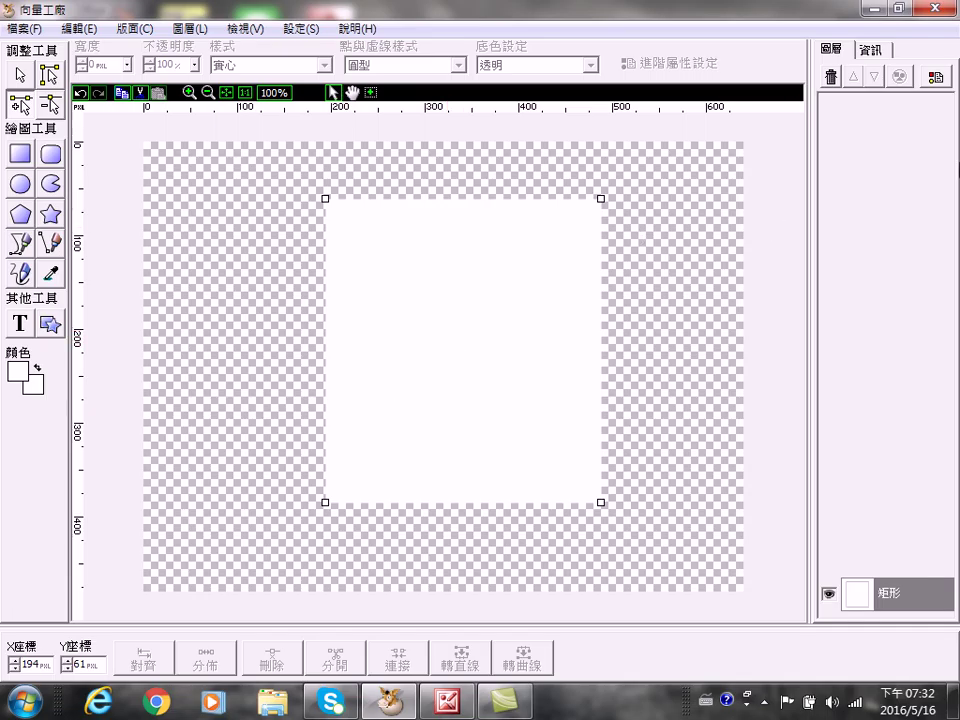
click(936, 79)
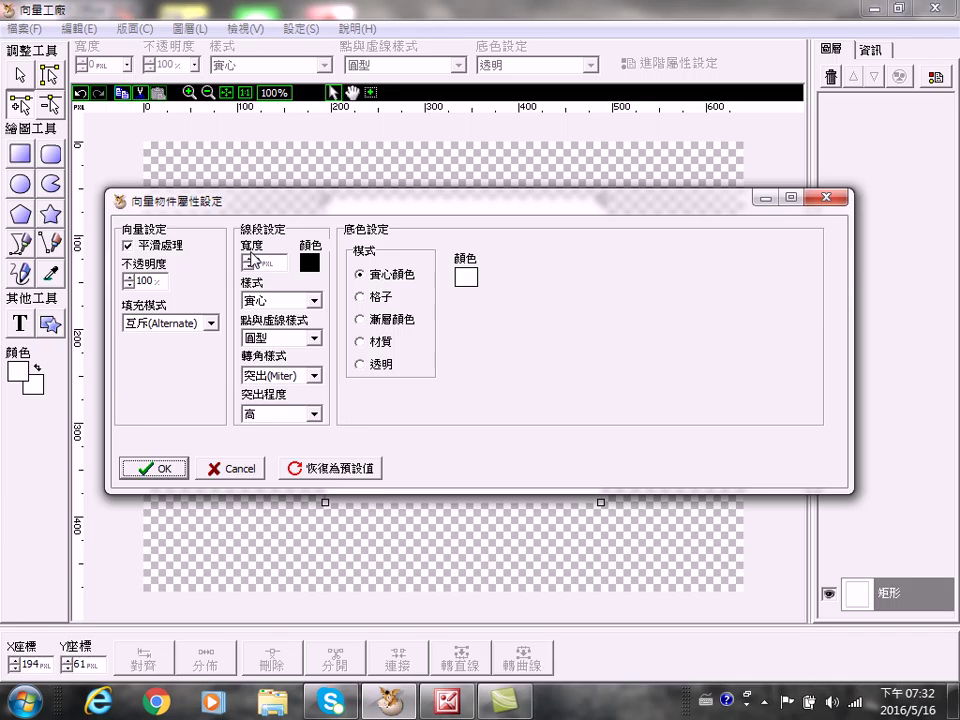
click(180, 476)
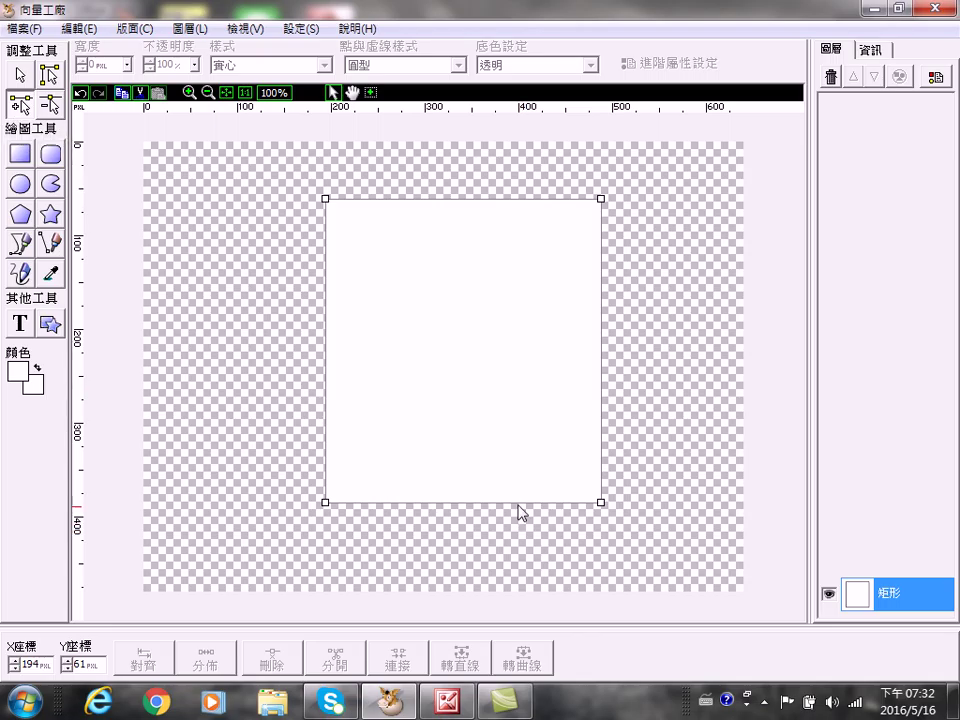
Step: Add one node on the rectangle's bottom edge and one on its right edge, both near the lower-right corner
click(489, 505)
click(601, 503)
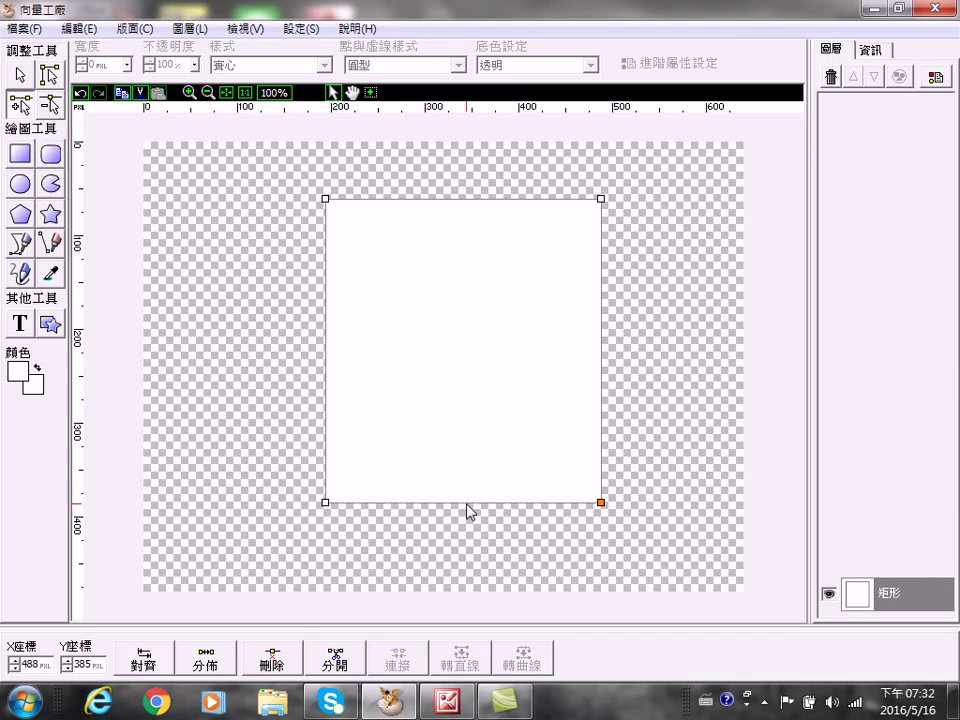
click(510, 502)
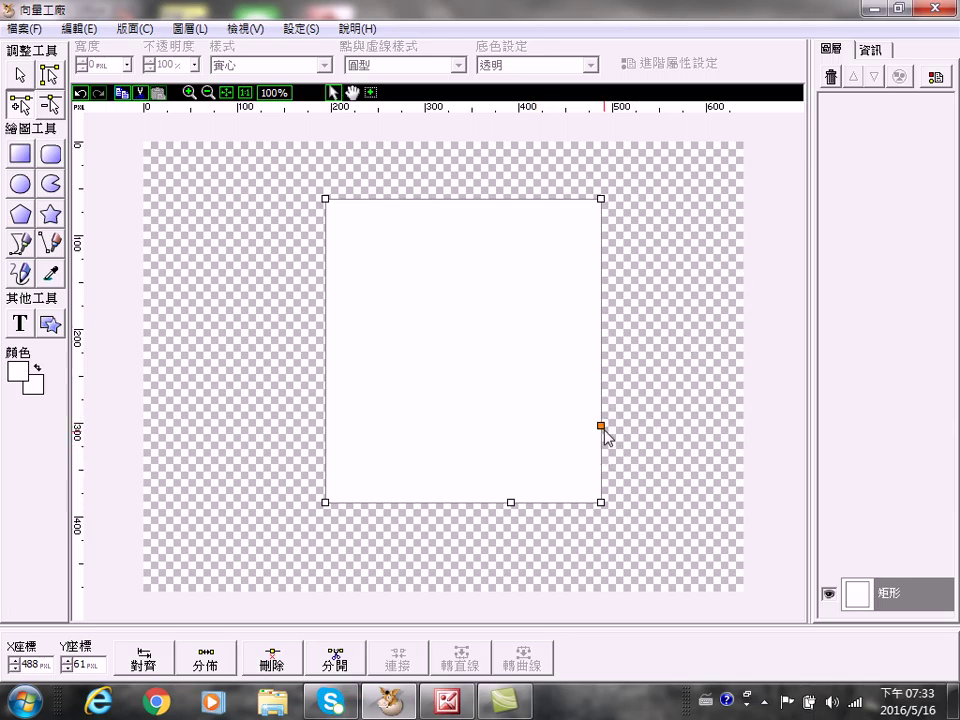
Step: Convert the segments between the added nodes and the lower-right corner to curves and shape them into a curled page corner
click(603, 503)
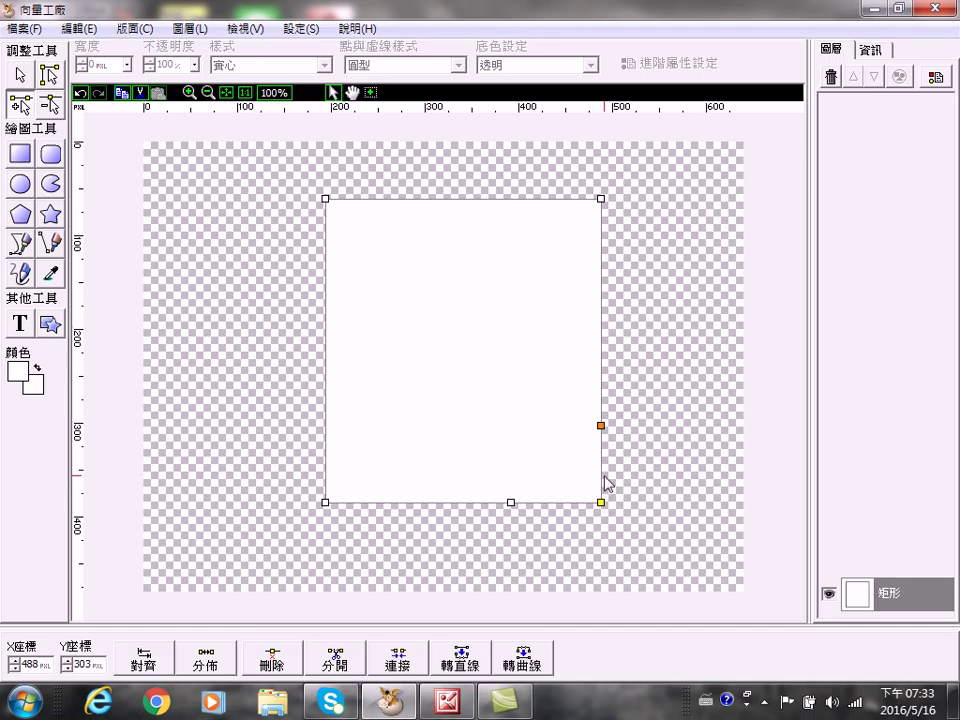
right_click(604, 480)
click(657, 438)
click(601, 426)
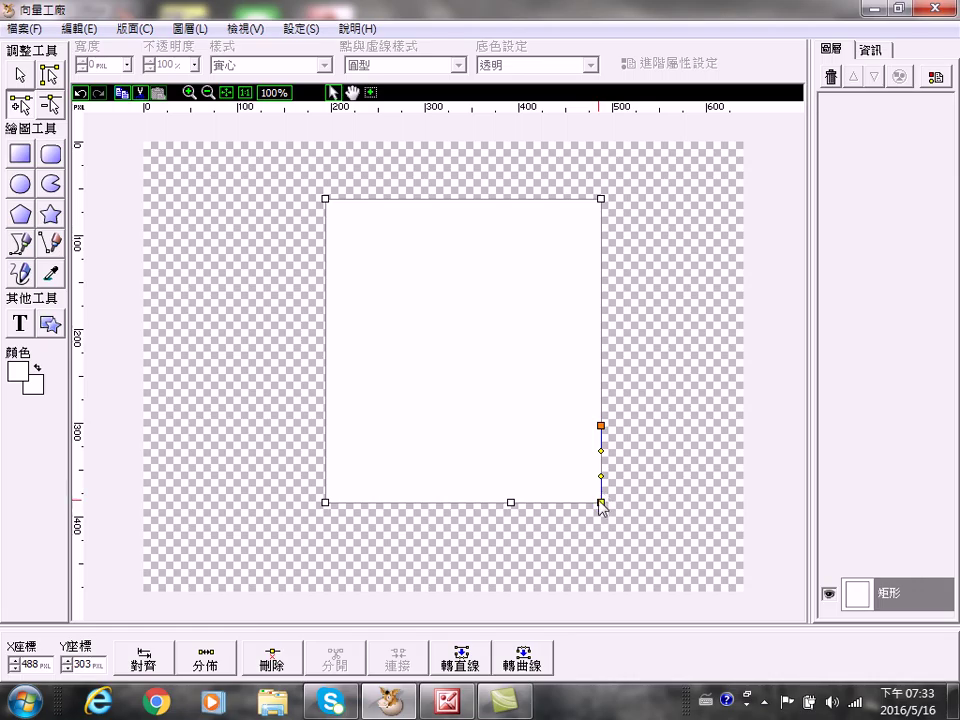
click(601, 503)
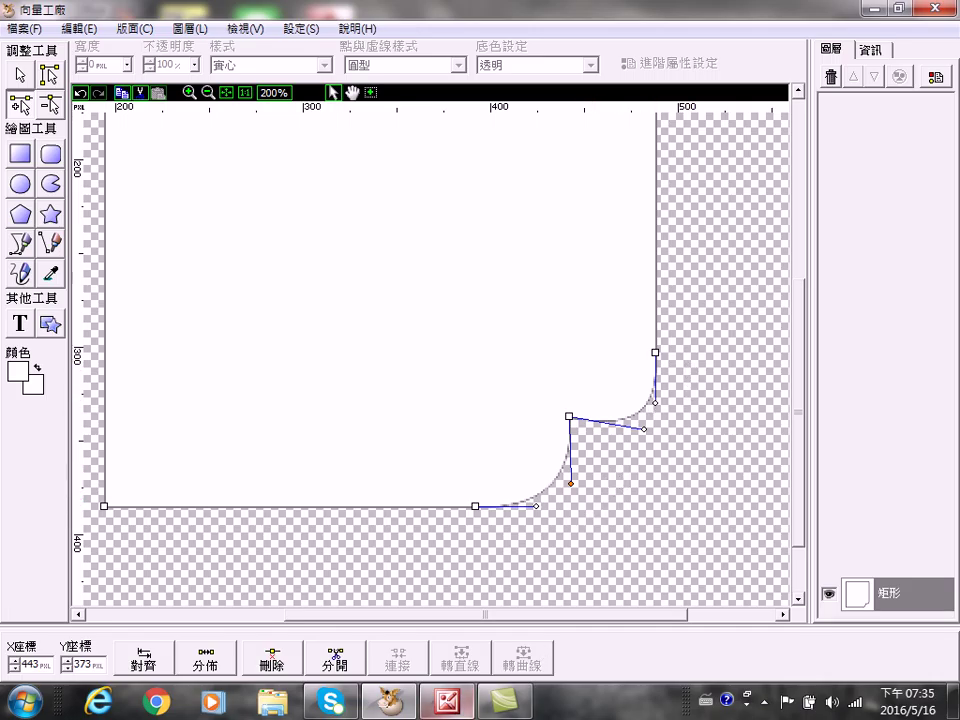
Step: Switch to the Microsoft Office 2010 picture viewer to look at the calendar image with the curled page corner
click(447, 703)
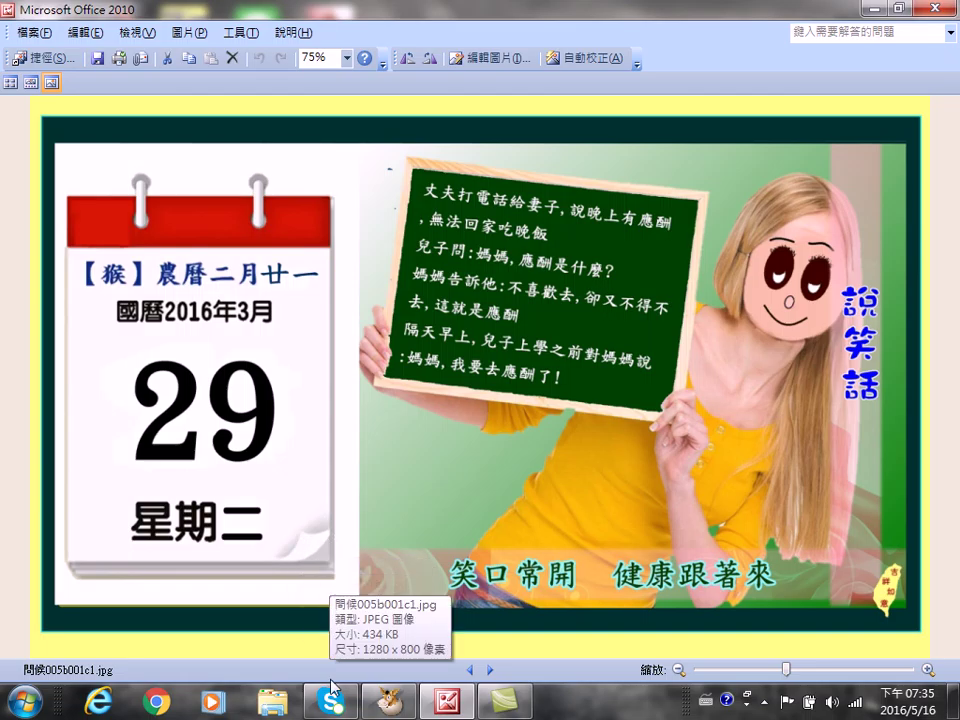
Step: Switch back to PhotoCap and draw a rectangle about 34 × 53 px beside the page shape's lower-right corner
click(405, 712)
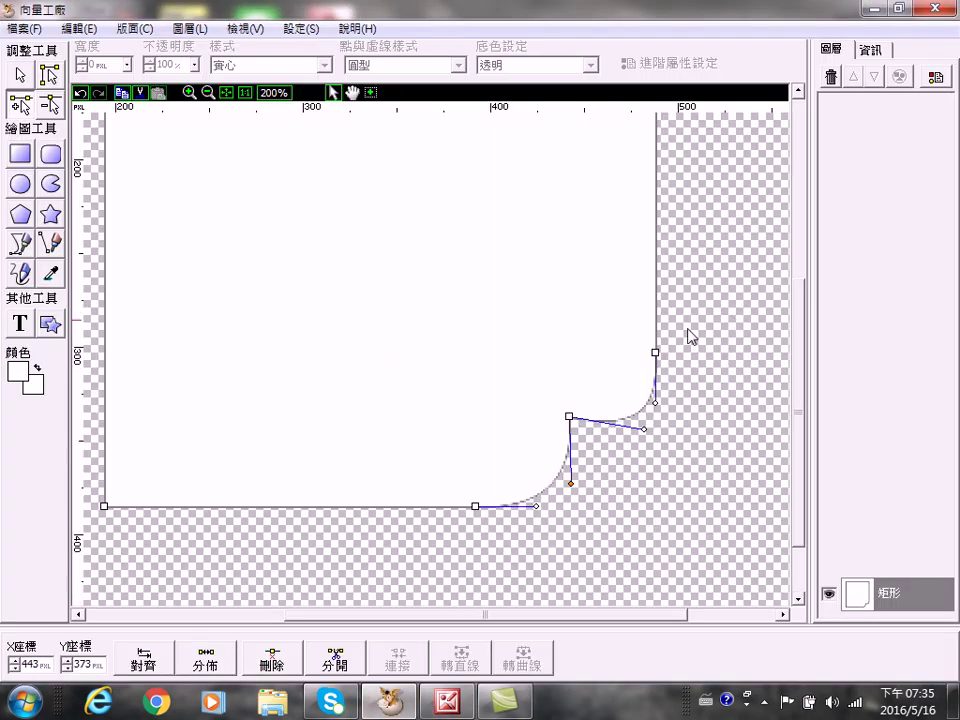
click(920, 602)
click(19, 75)
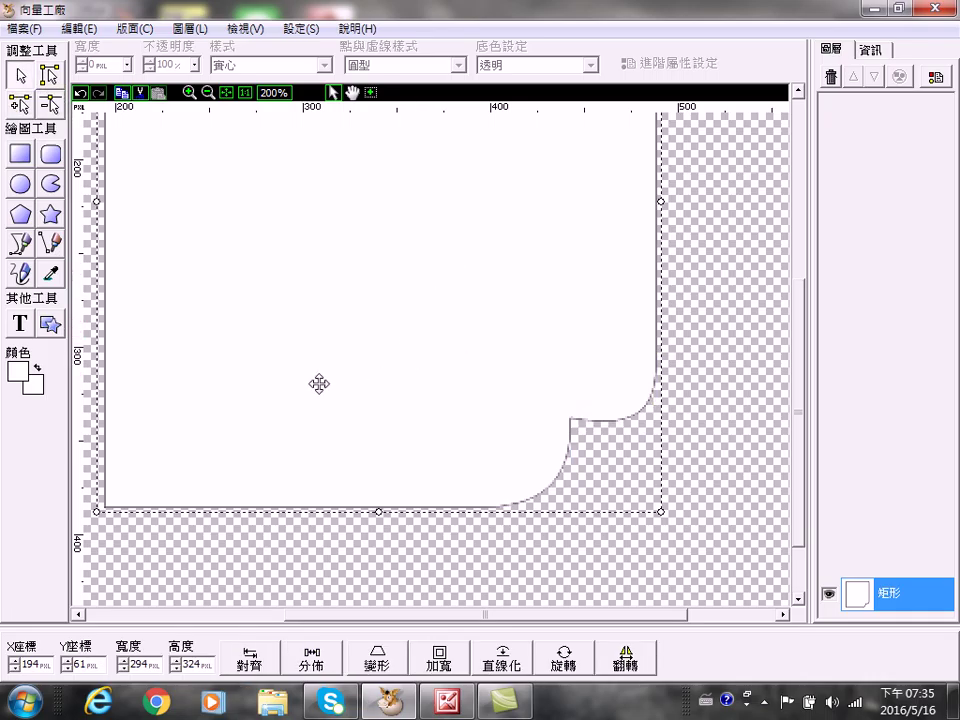
click(19, 156)
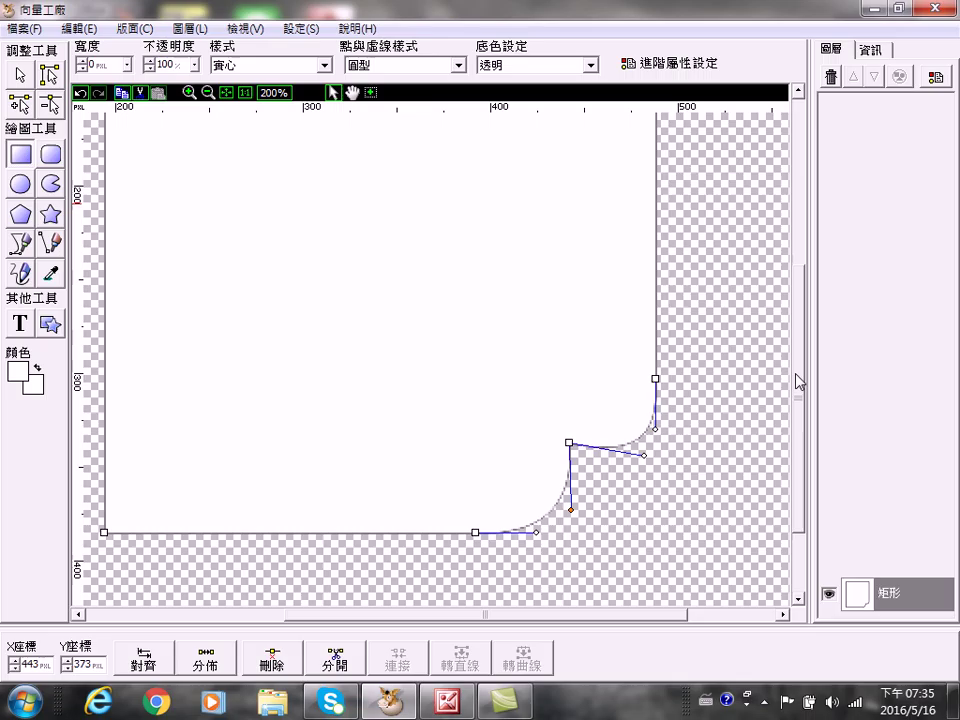
drag(693, 341, 756, 441)
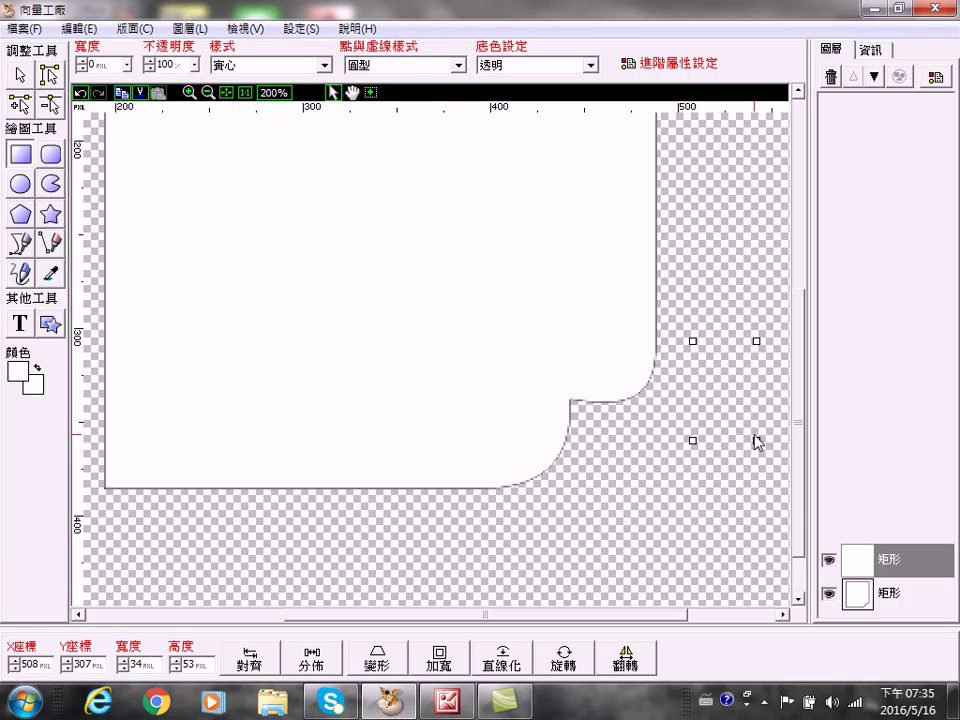
Step: Set the small rectangle's fill mode to solid colour (實心顏色)
click(590, 66)
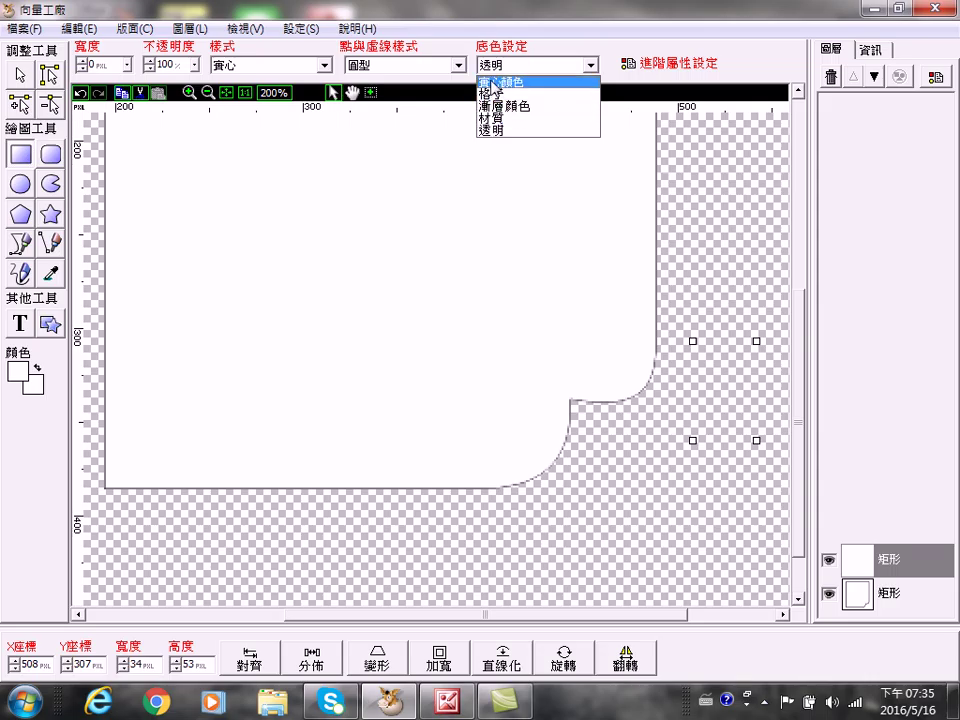
click(492, 80)
click(707, 380)
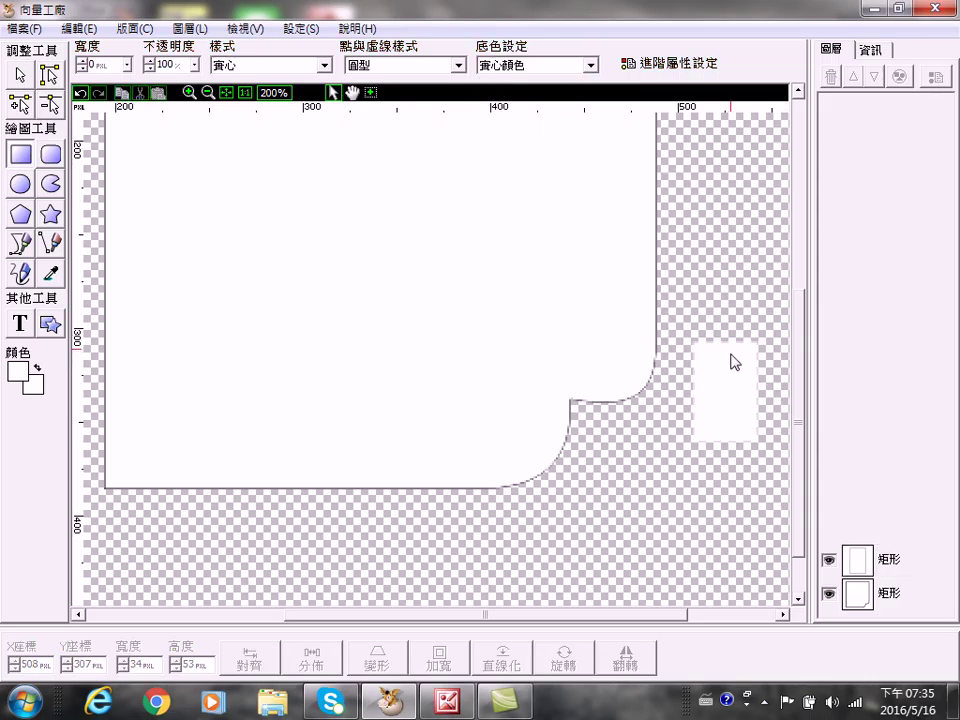
Step: Rotate the small rectangle by 31°
click(866, 556)
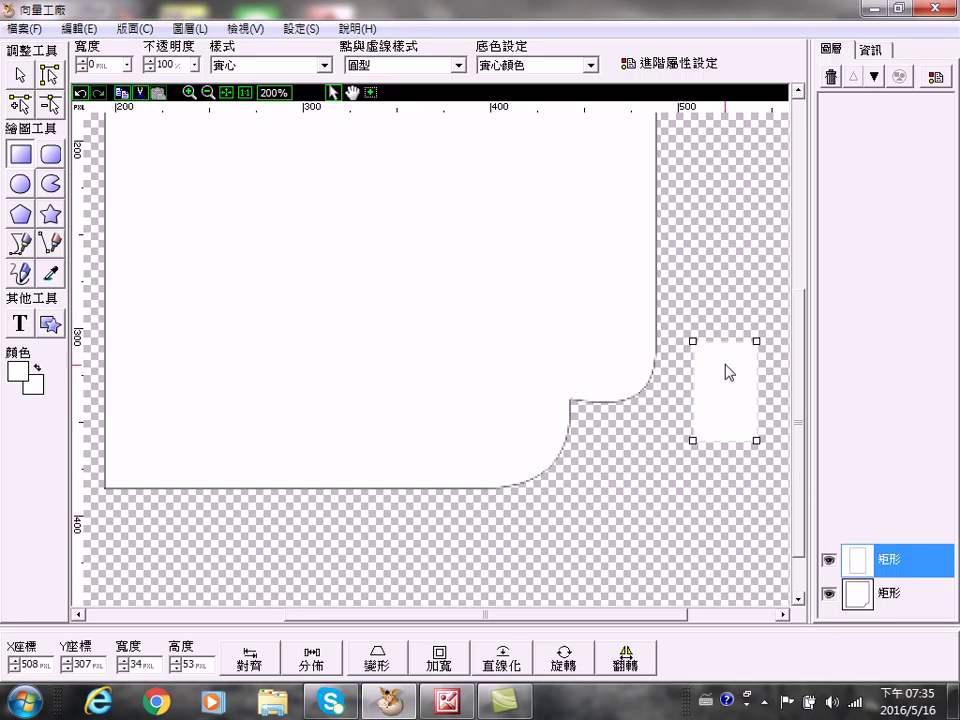
click(564, 660)
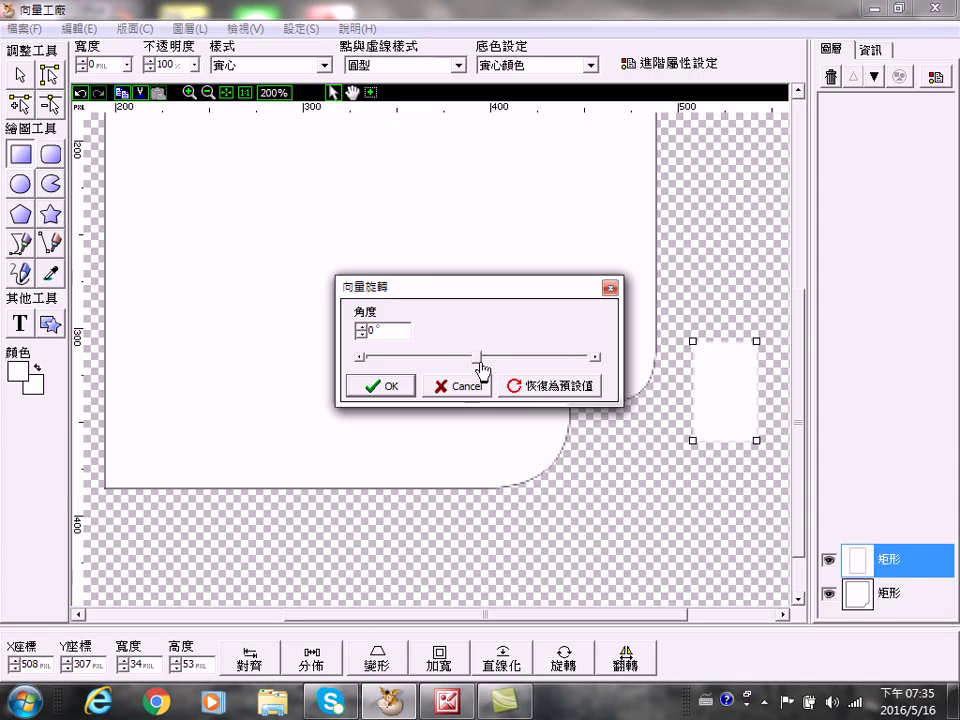
drag(480, 359, 492, 362)
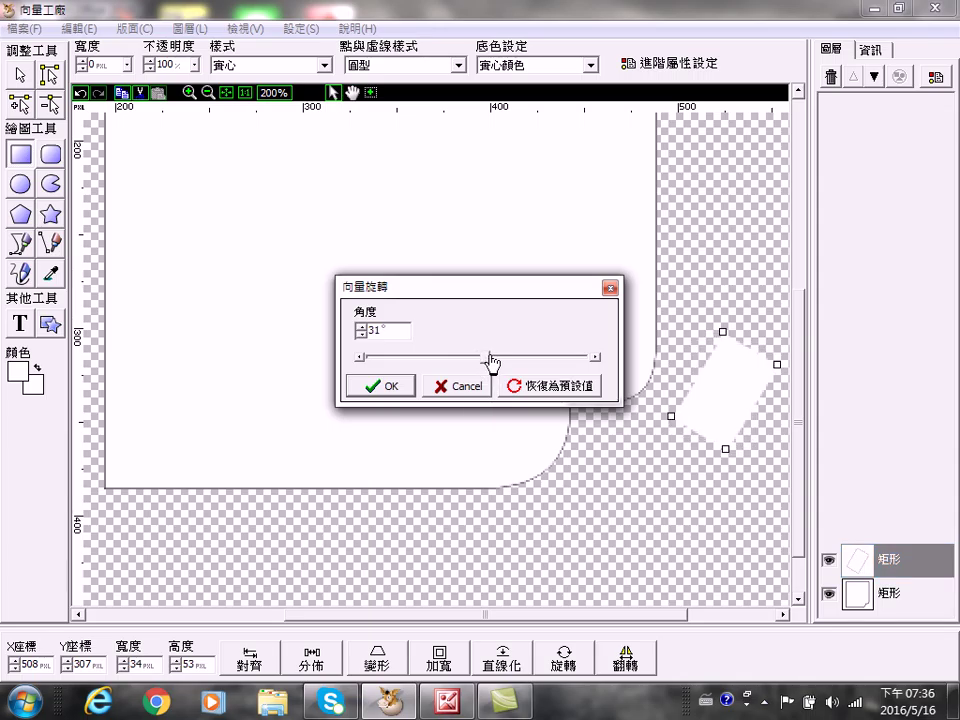
click(378, 386)
drag(743, 384, 695, 403)
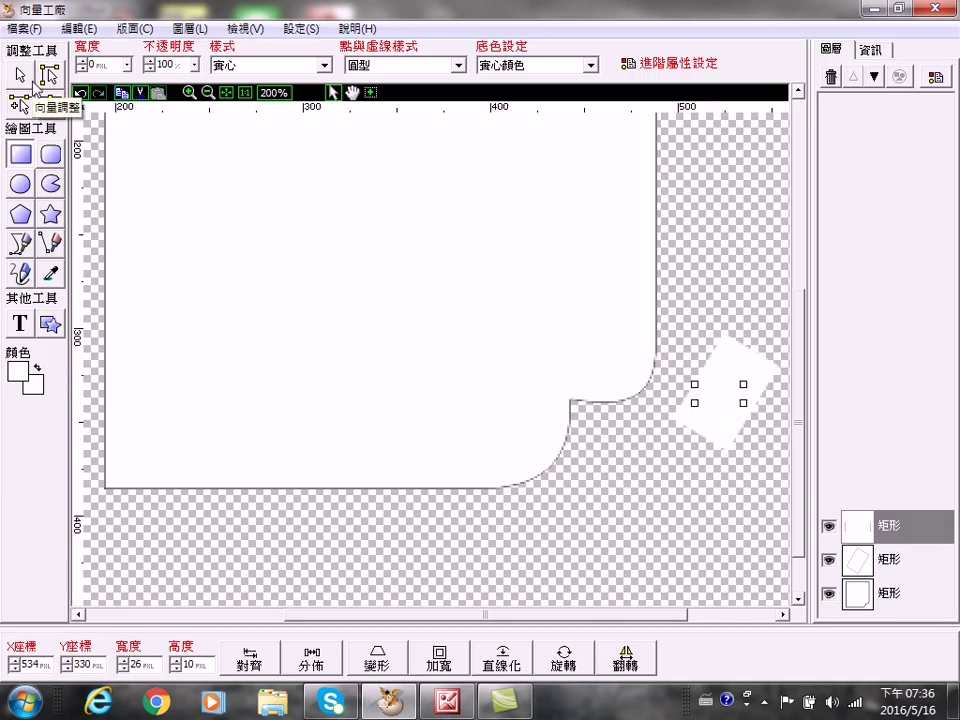
key(Delete)
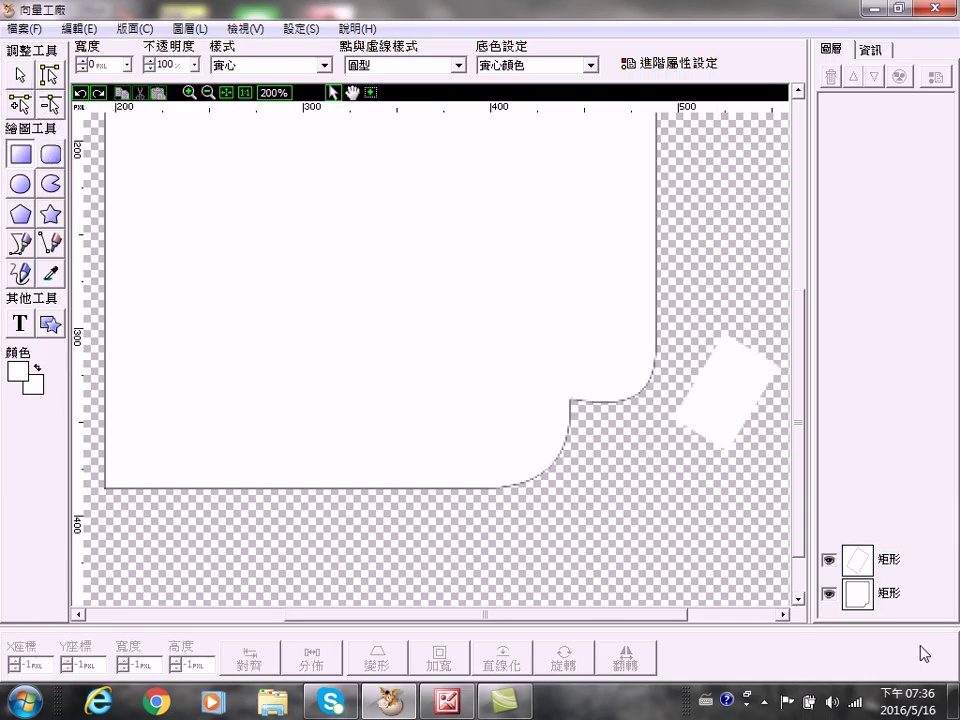
click(877, 563)
drag(733, 389, 683, 407)
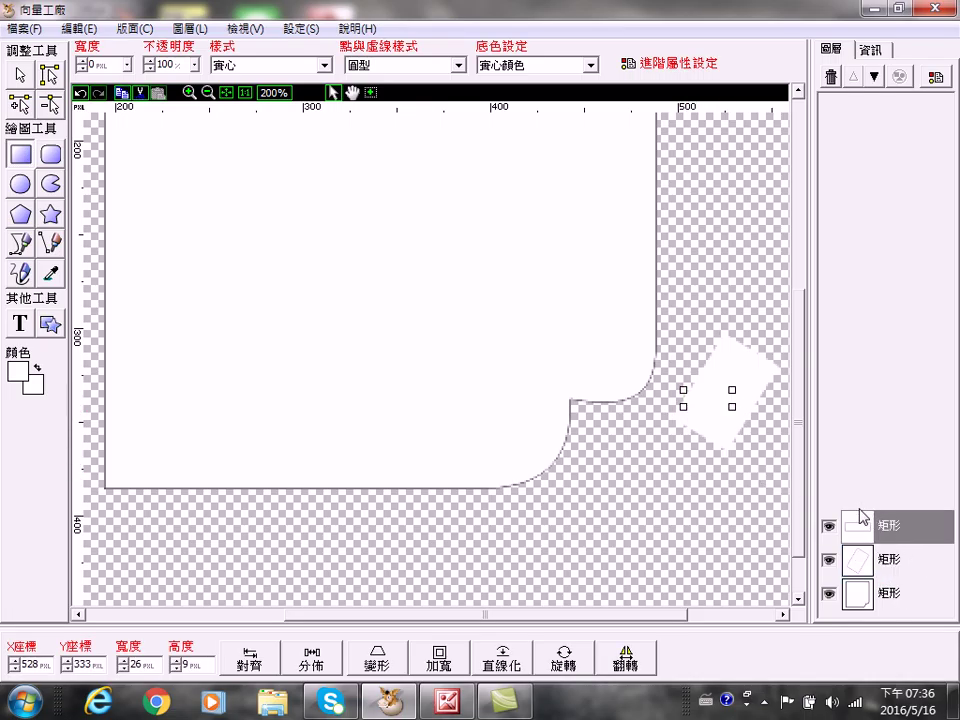
key(Delete)
Step: Move the rotated rectangle onto the cut-out at the page's lower-right corner
click(664, 422)
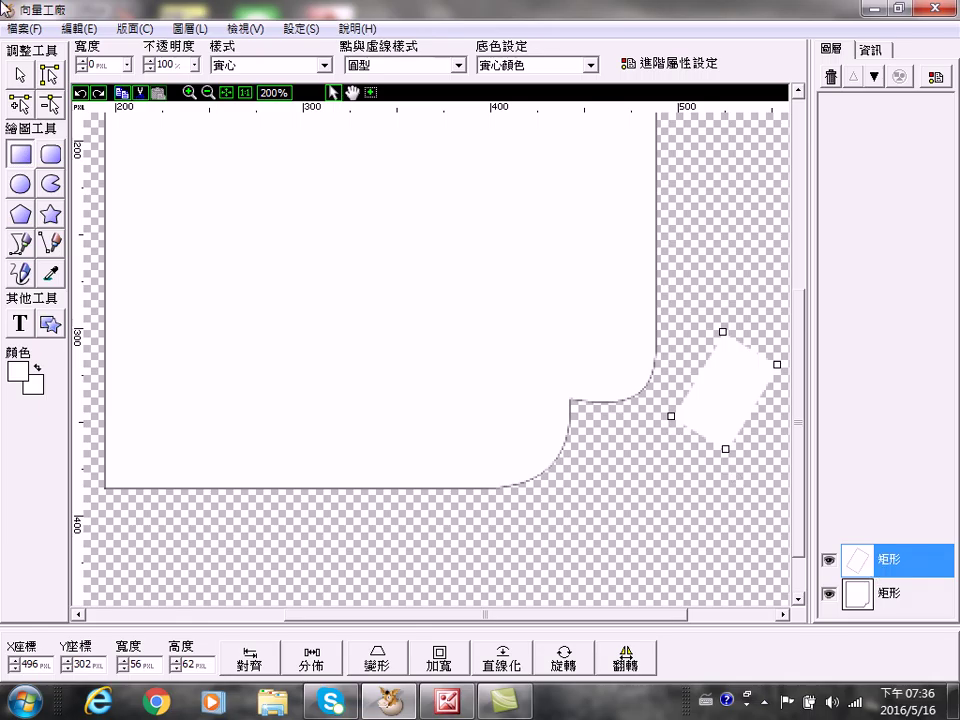
click(19, 75)
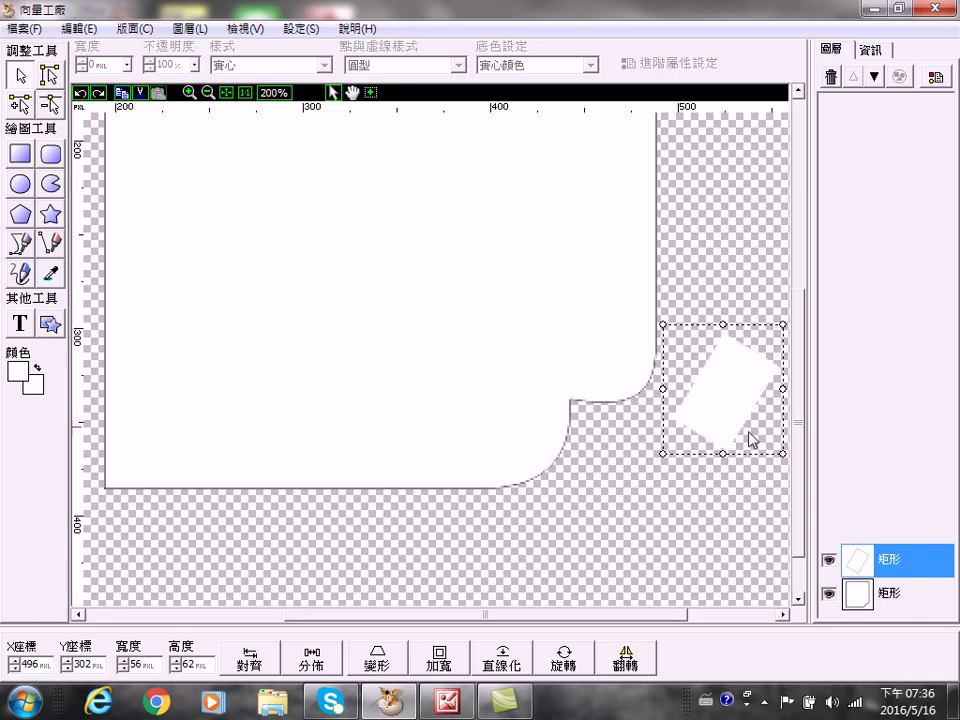
drag(737, 401, 609, 437)
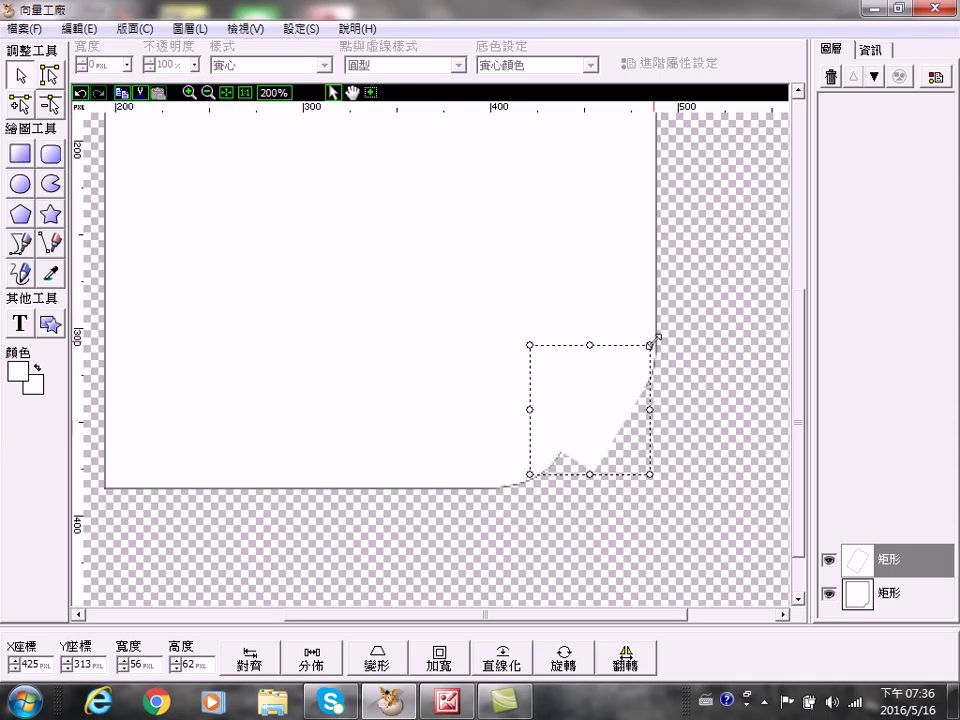
click(581, 457)
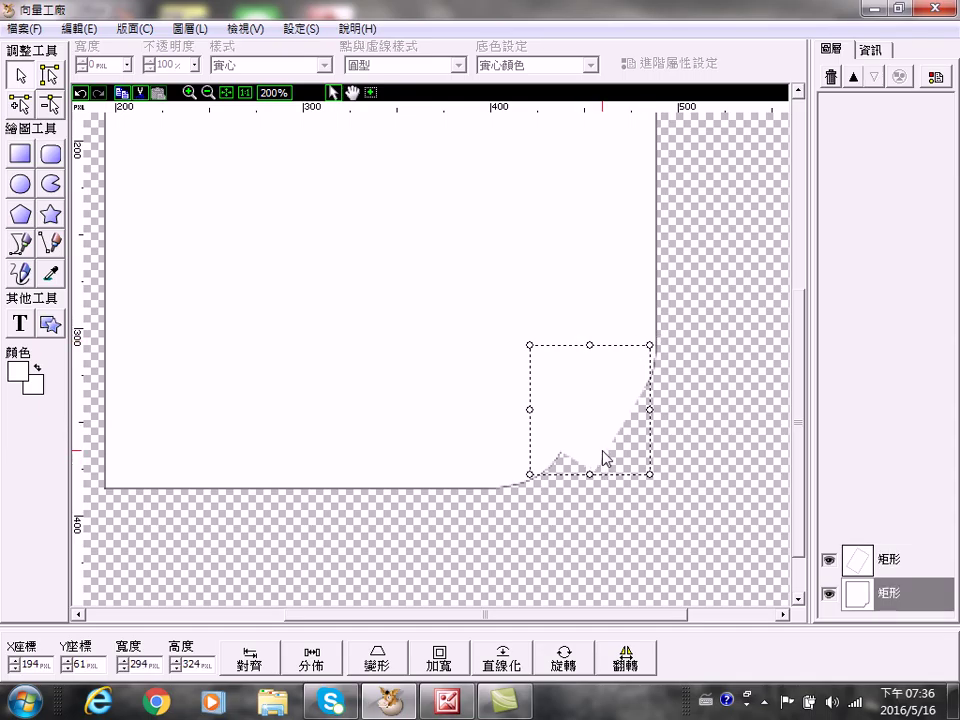
click(564, 664)
key(Escape)
Step: Rotate the small rectangle by about 12° more to match the slant of the page's cut-out corner
click(874, 576)
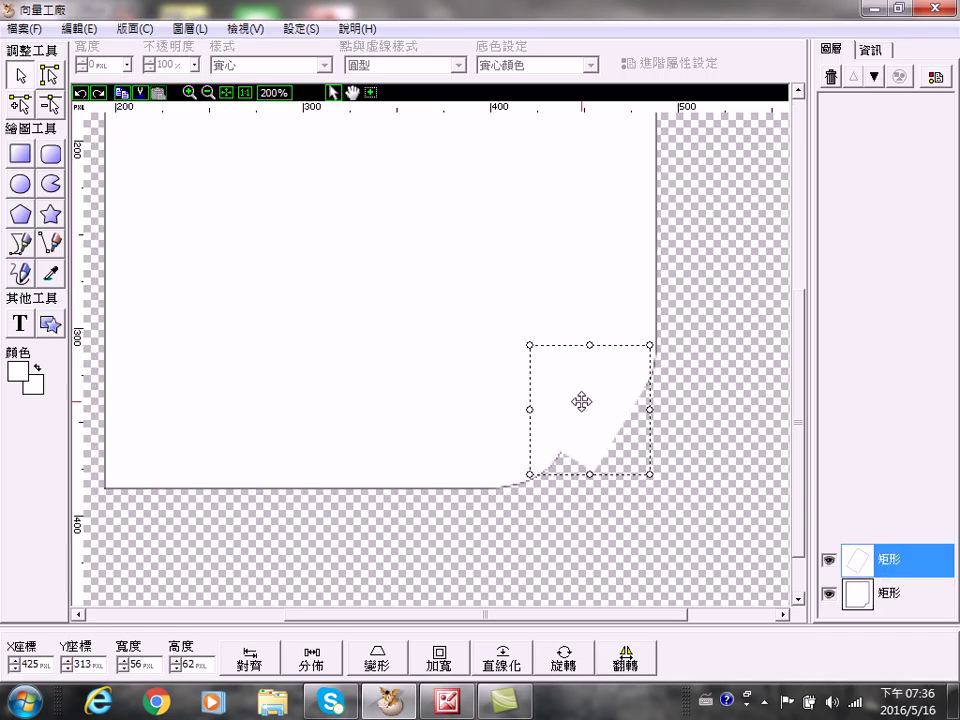
click(565, 661)
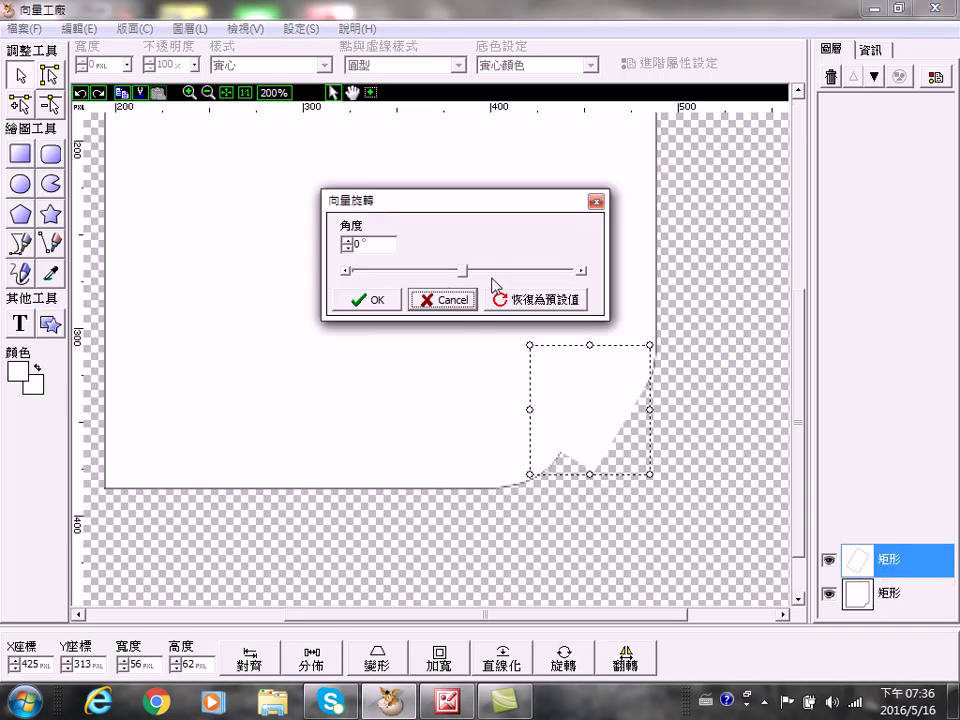
click(581, 271)
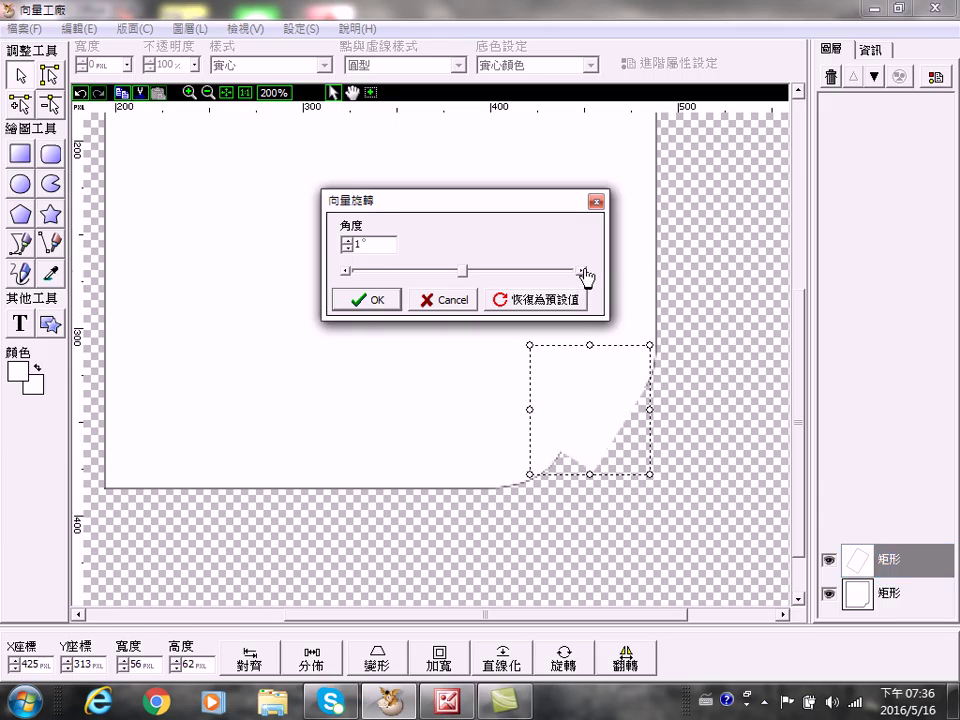
click(581, 271)
click(581, 271)
click(581, 271)
click(581, 271)
click(581, 271)
click(581, 271)
click(581, 271)
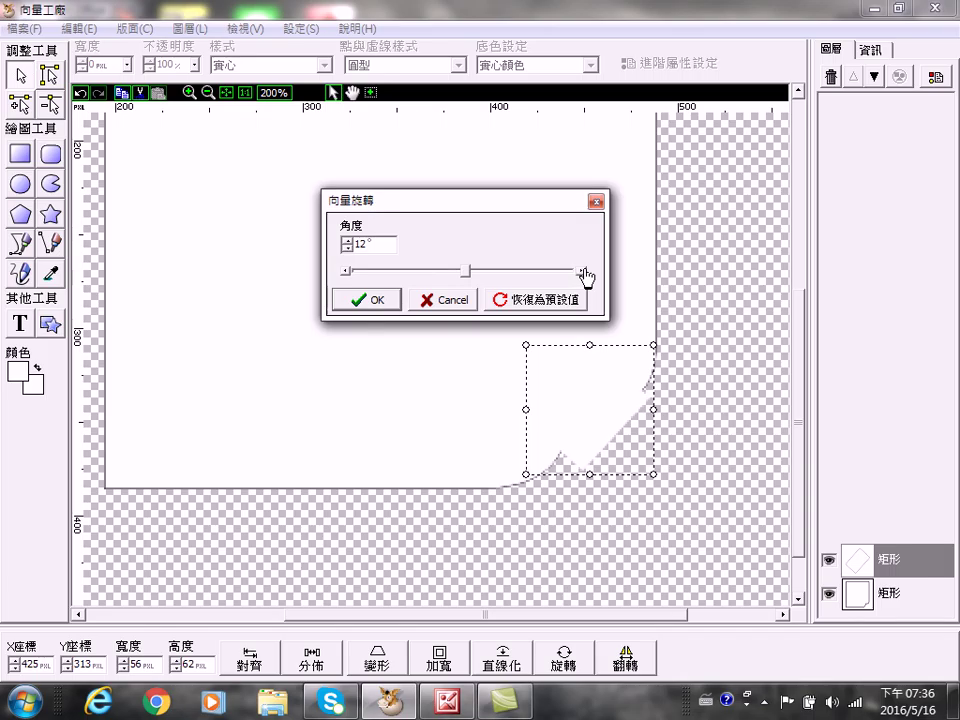
click(581, 271)
click(367, 299)
click(622, 452)
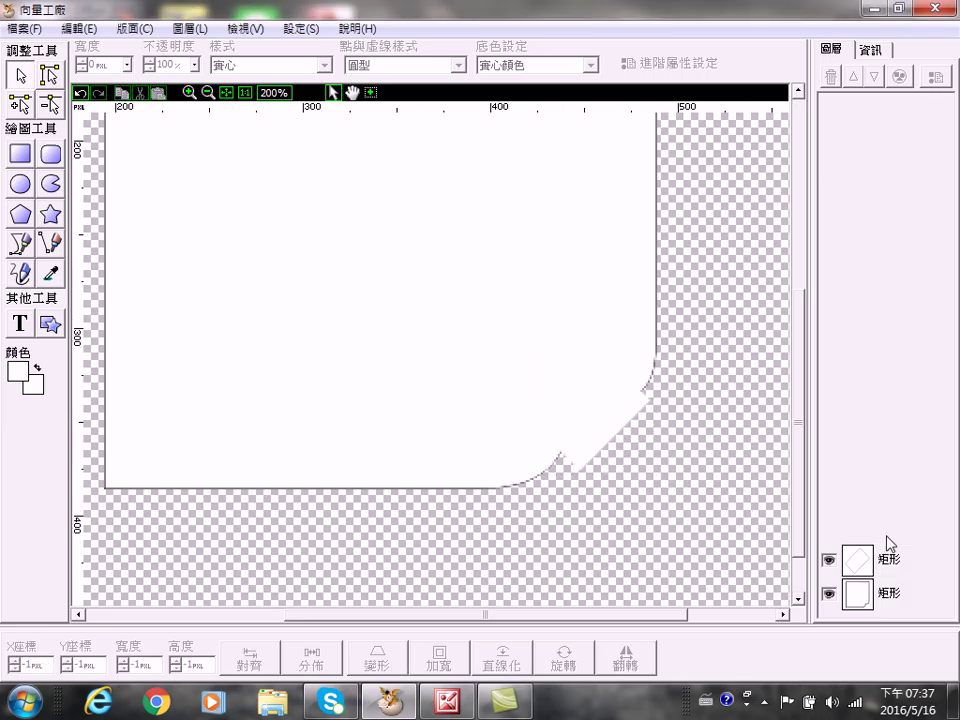
Step: Nudge the small rectangle left and up to X 414, Y 310 px, within the page's corner curves
click(868, 570)
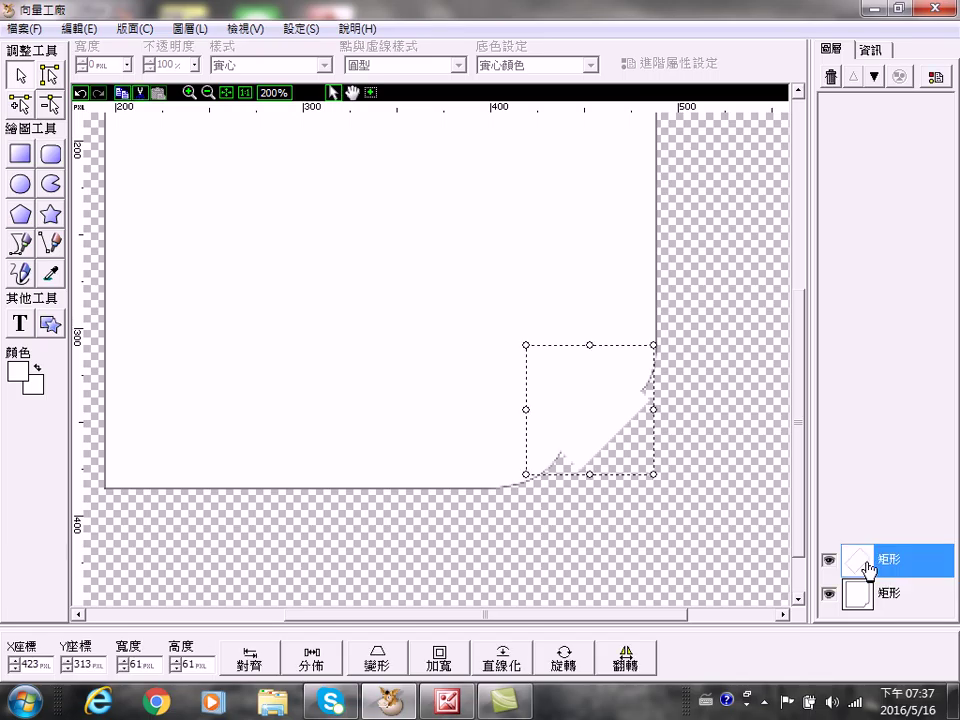
key(Left)
key(Left)
key(Left)
key(Left)
key(Left)
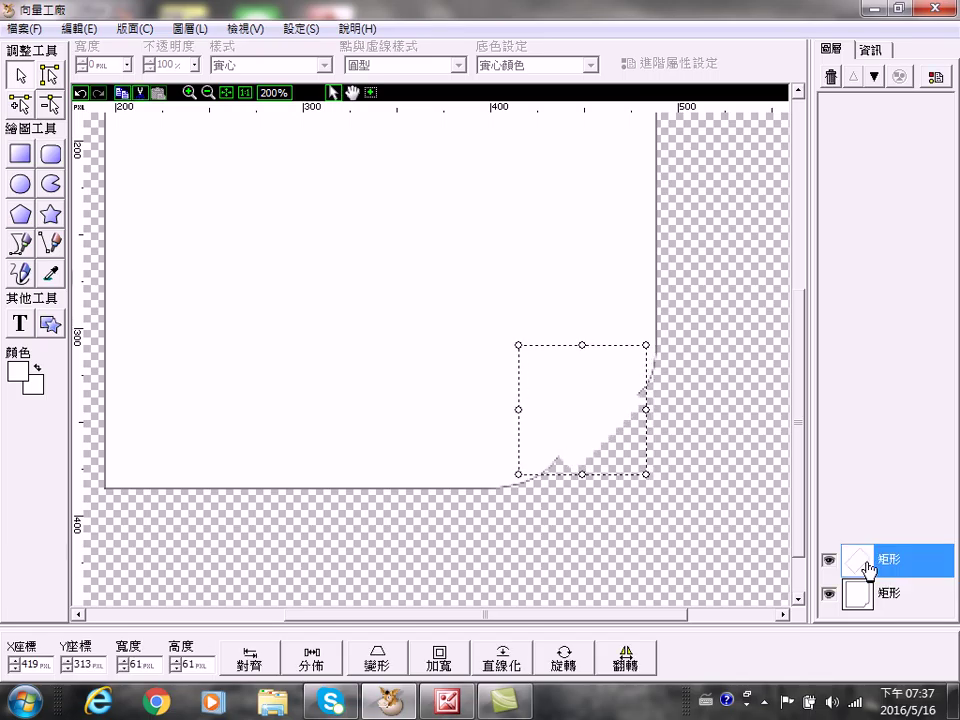
key(Left)
key(Left)
key(Left)
key(Left)
key(Up)
key(Up)
key(Up)
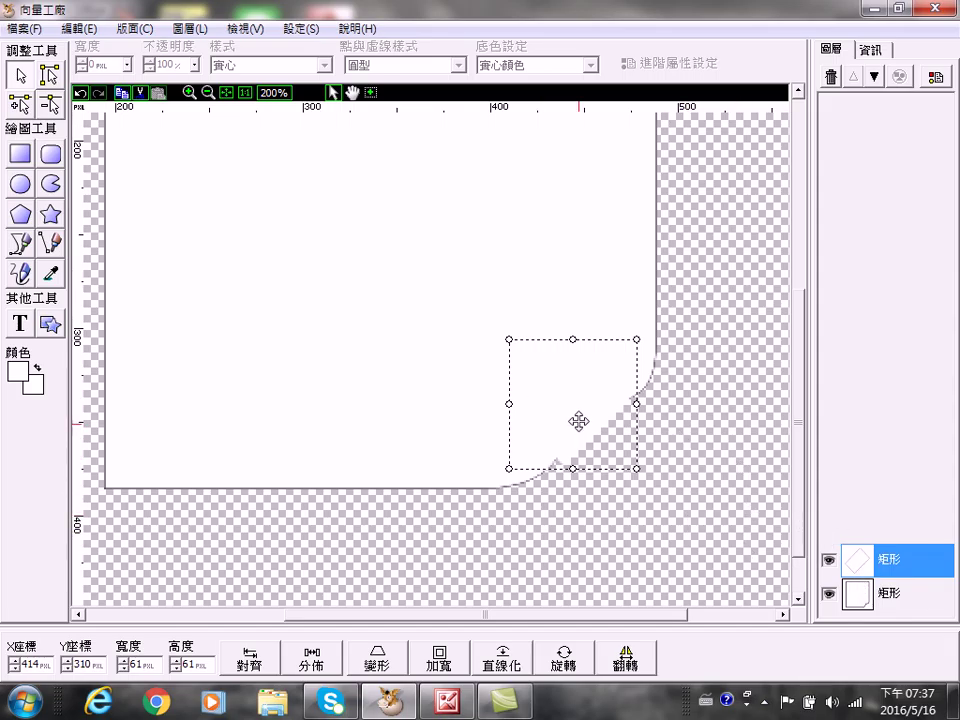
Step: Give the small rectangle a linear white-to-black gradient fill (漸層顏色) running diagonally from upper left to lower right
click(590, 65)
click(530, 110)
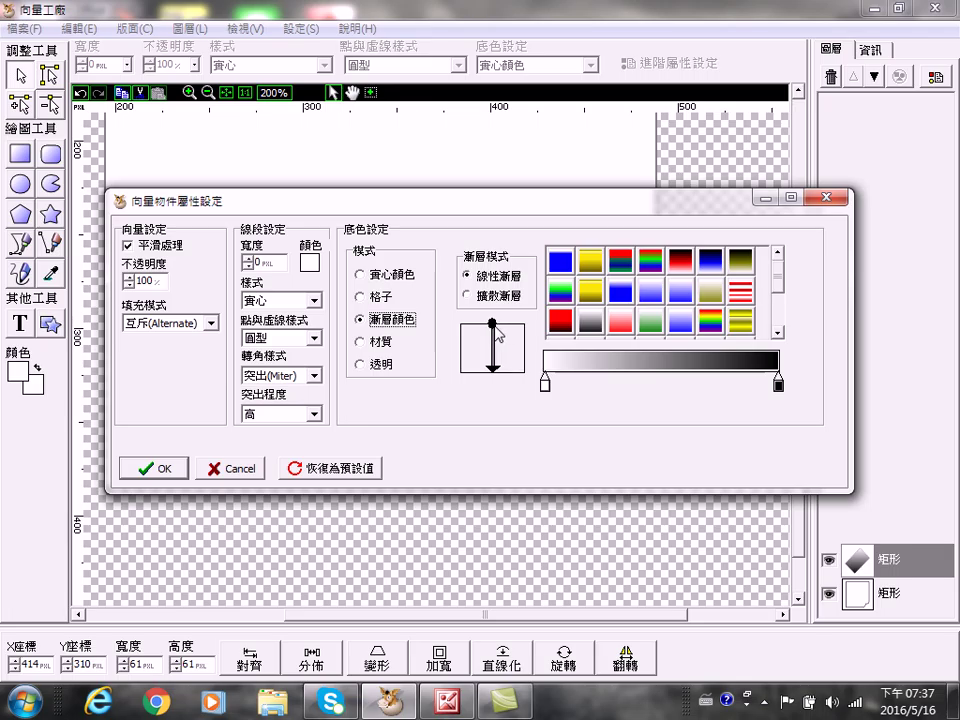
drag(465, 327, 520, 371)
drag(627, 205, 605, 44)
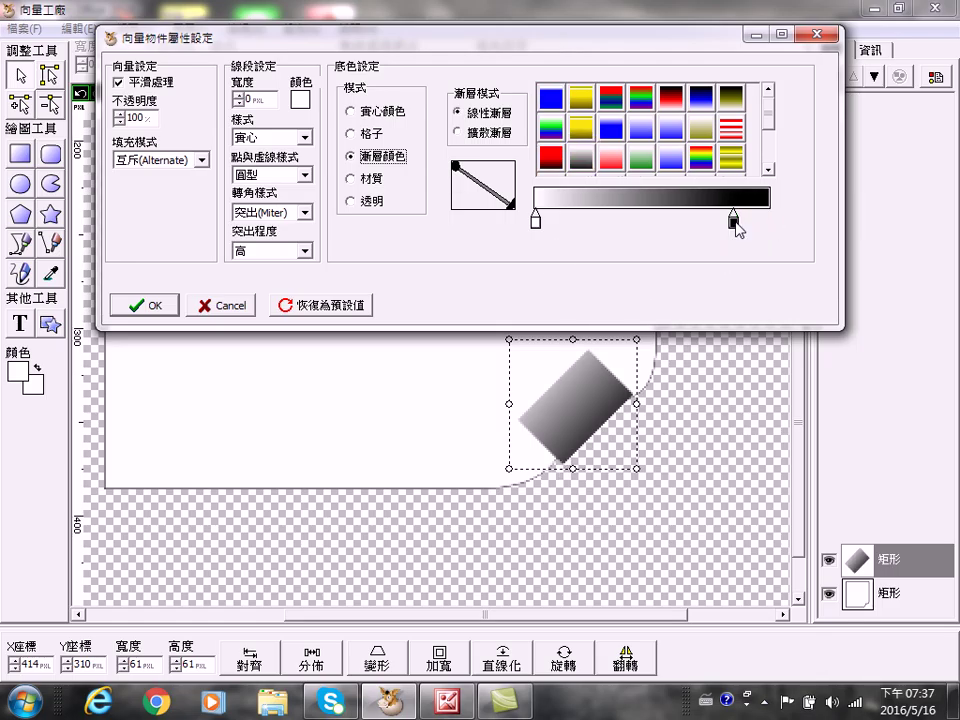
Step: Shift the gradient's white stop to about 40% of the way towards black and apply the fill
drag(536, 219, 646, 220)
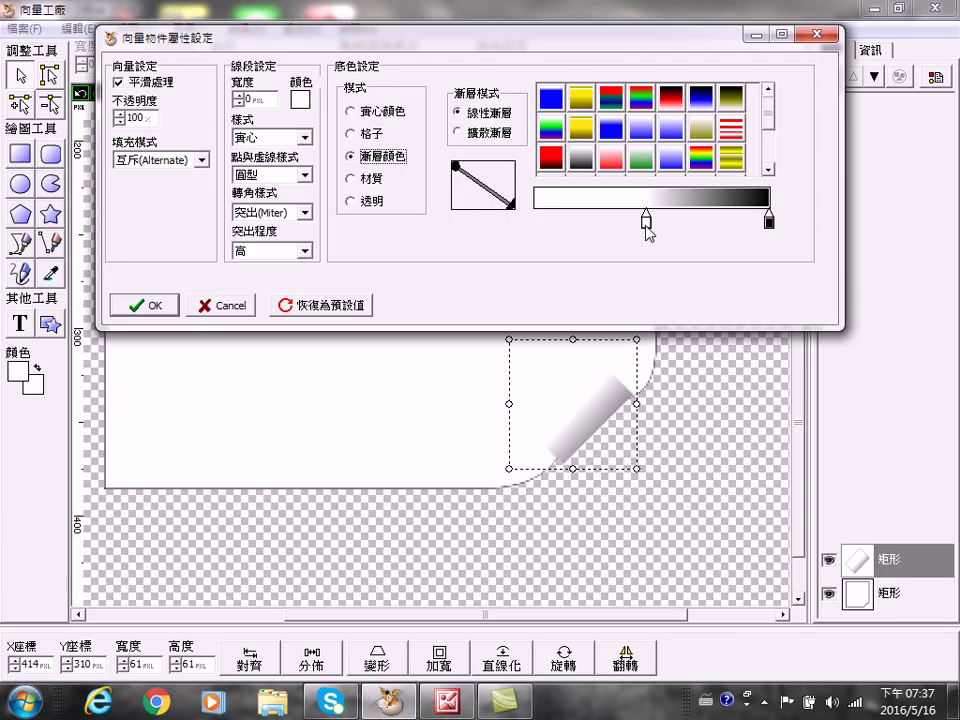
mouse_move(645, 228)
mouse_down()
mouse_move(615, 229)
mouse_move(652, 229)
mouse_move(632, 229)
mouse_up()
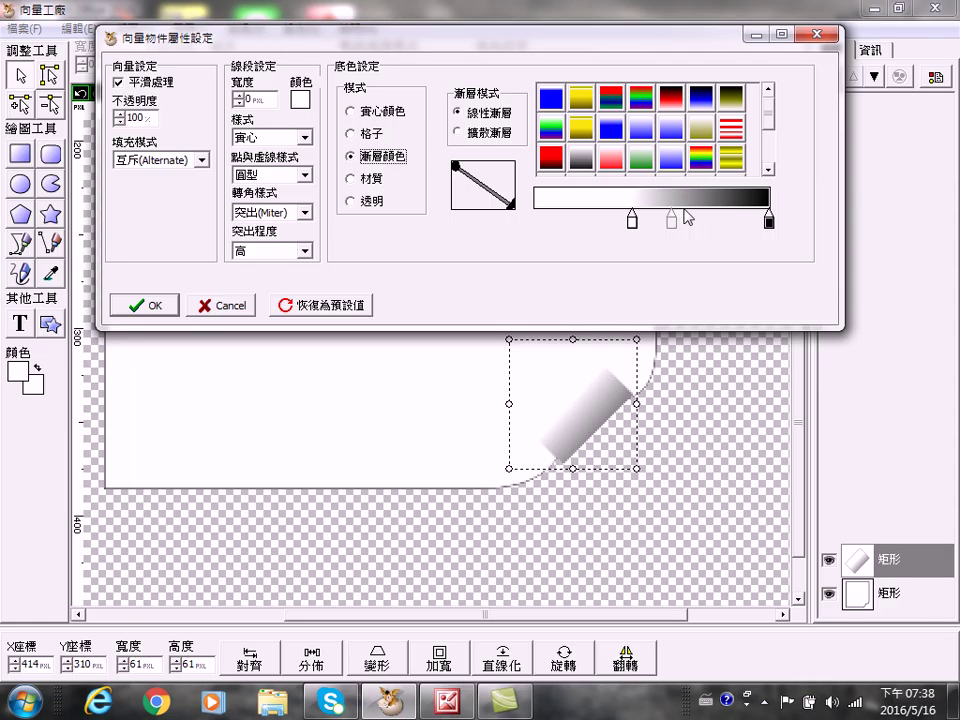
click(145, 306)
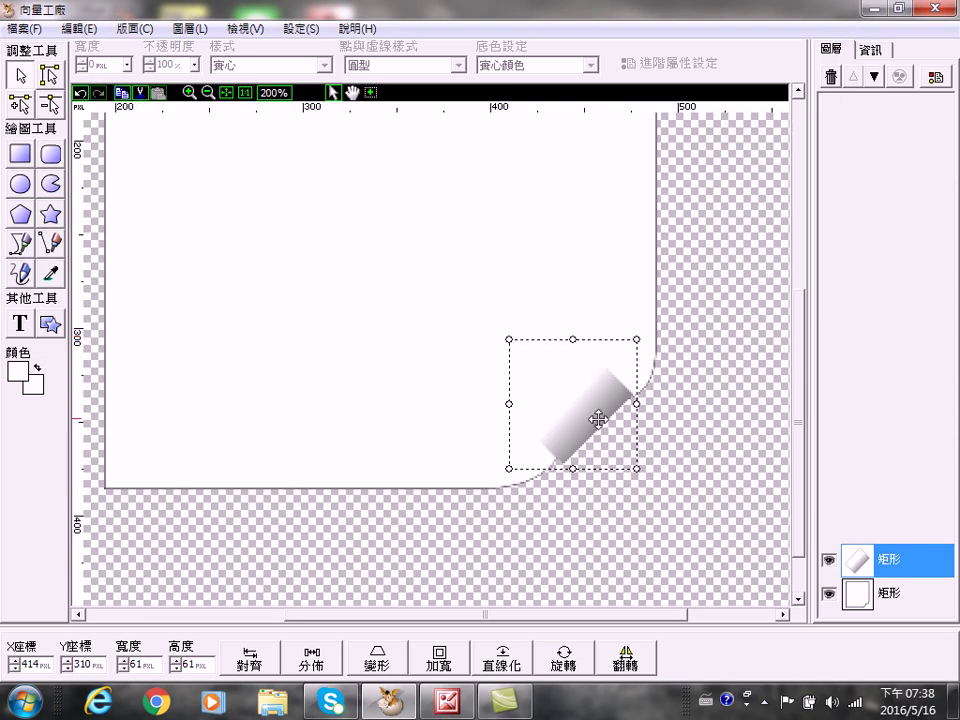
Step: Place the gradient rectangle's layer beneath the page shape's layer to form the folded corner
drag(898, 560, 895, 625)
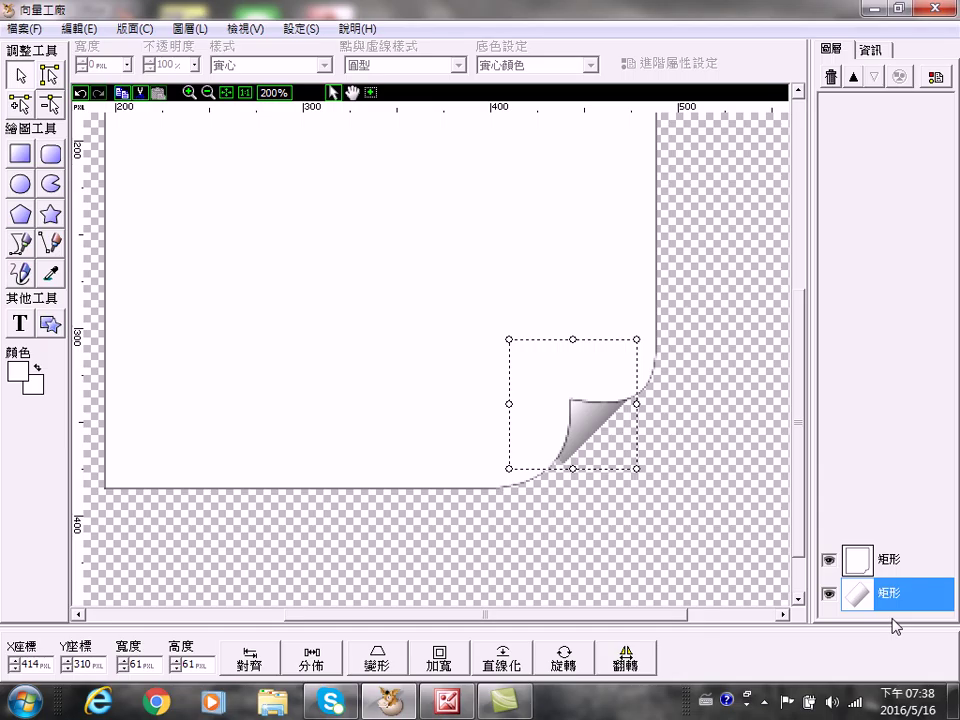
mouse_move(896, 626)
mouse_down()
mouse_move(902, 579)
mouse_move(875, 522)
mouse_up()
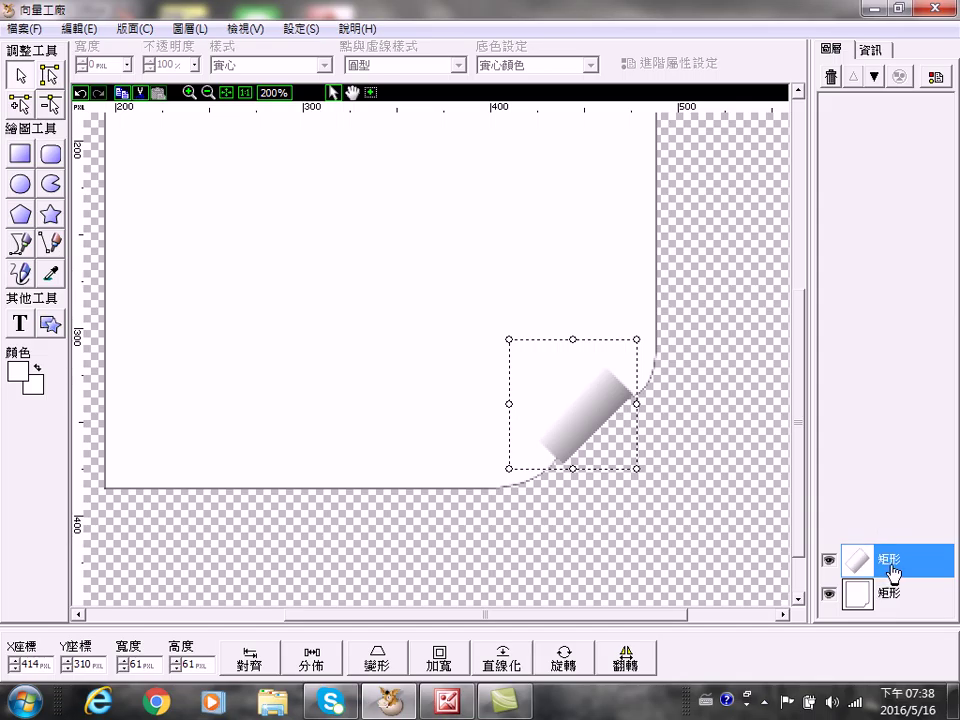
drag(904, 568, 909, 606)
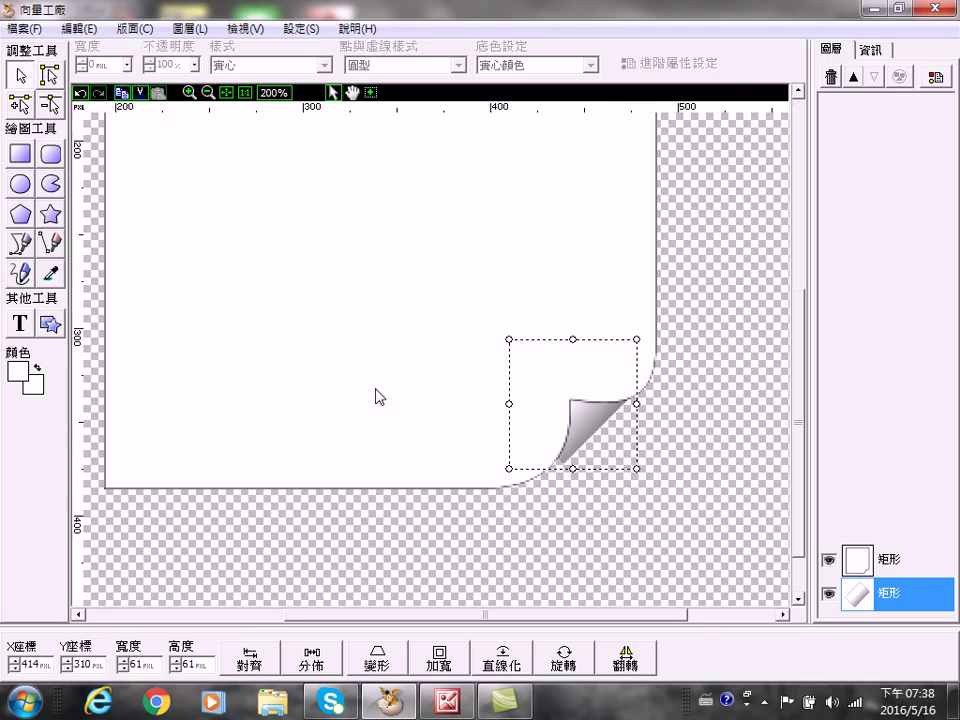
Step: Draw another rectangle about 35 × 50 px beside the page and move it over the folded corner
click(19, 154)
drag(694, 315, 763, 411)
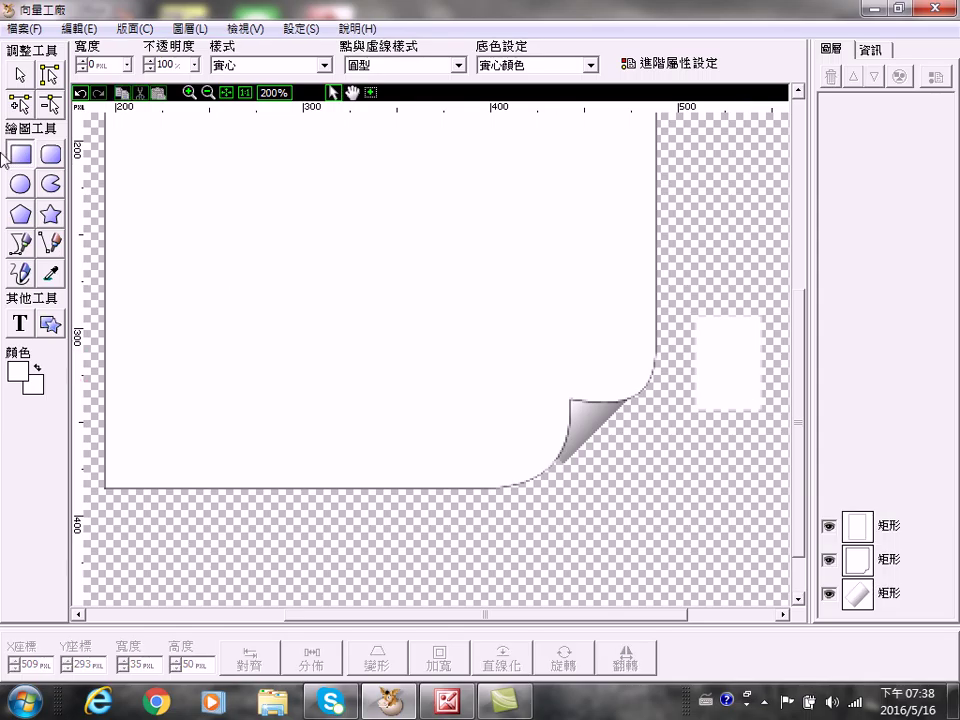
click(20, 75)
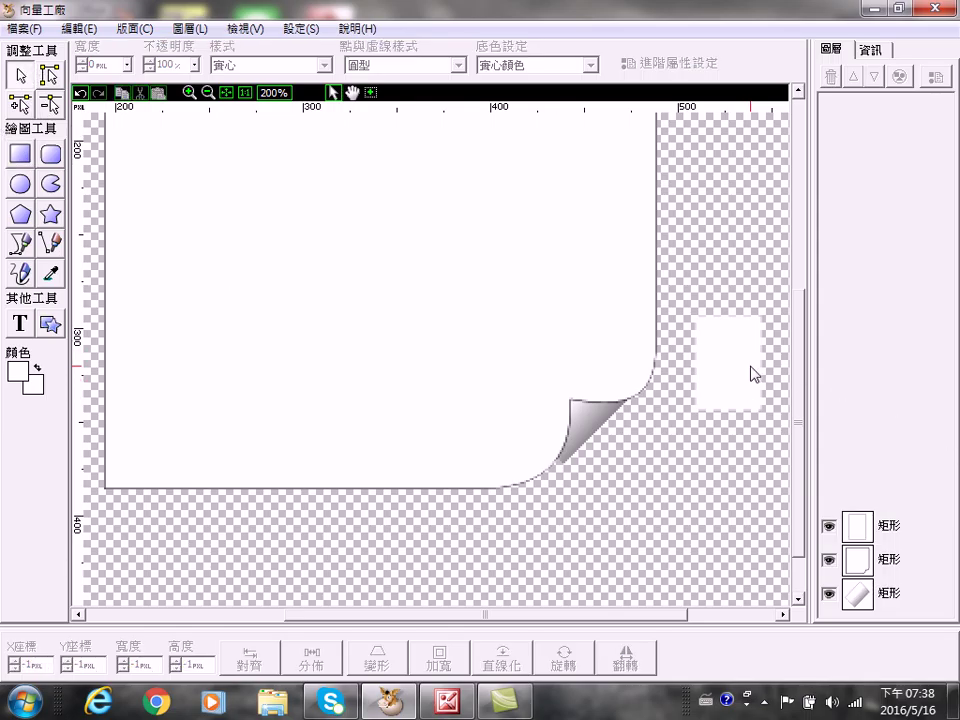
click(850, 536)
drag(756, 369, 635, 432)
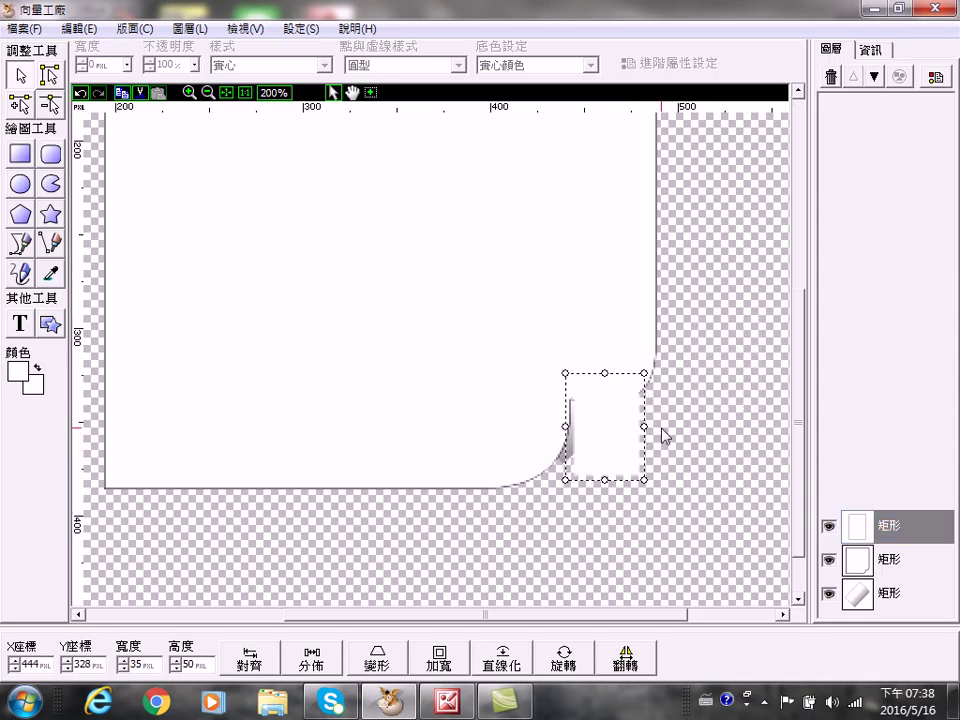
Step: Widen the new rectangle to 44 px and nudge it over the folded corner to X 437, Y 326
drag(645, 429, 661, 429)
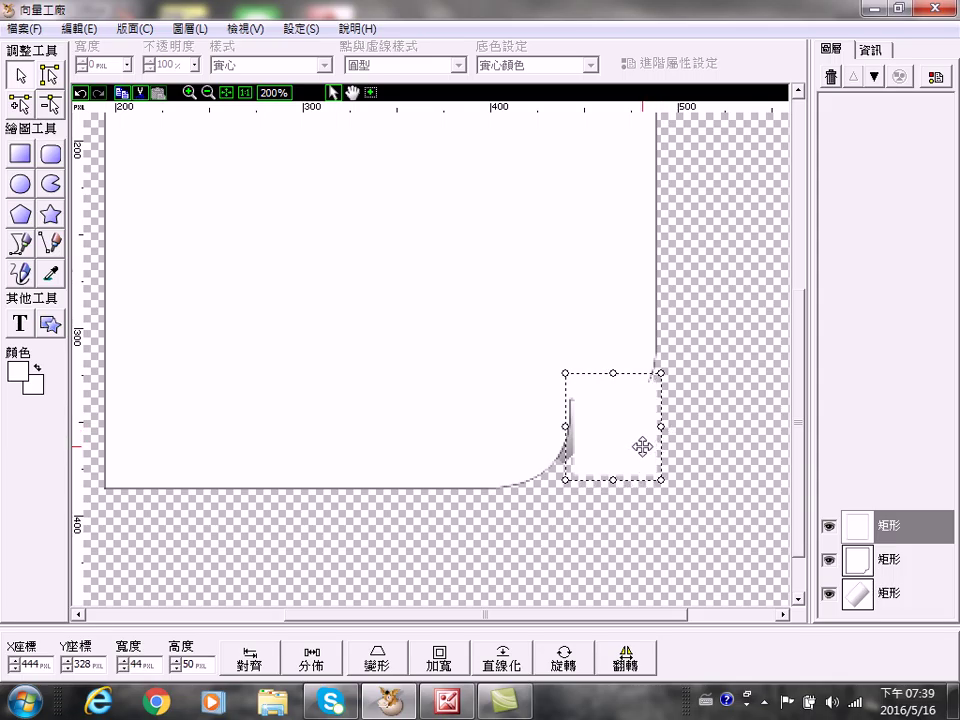
key(Left)
key(Left)
key(Left)
key(Left)
key(Up)
key(Up)
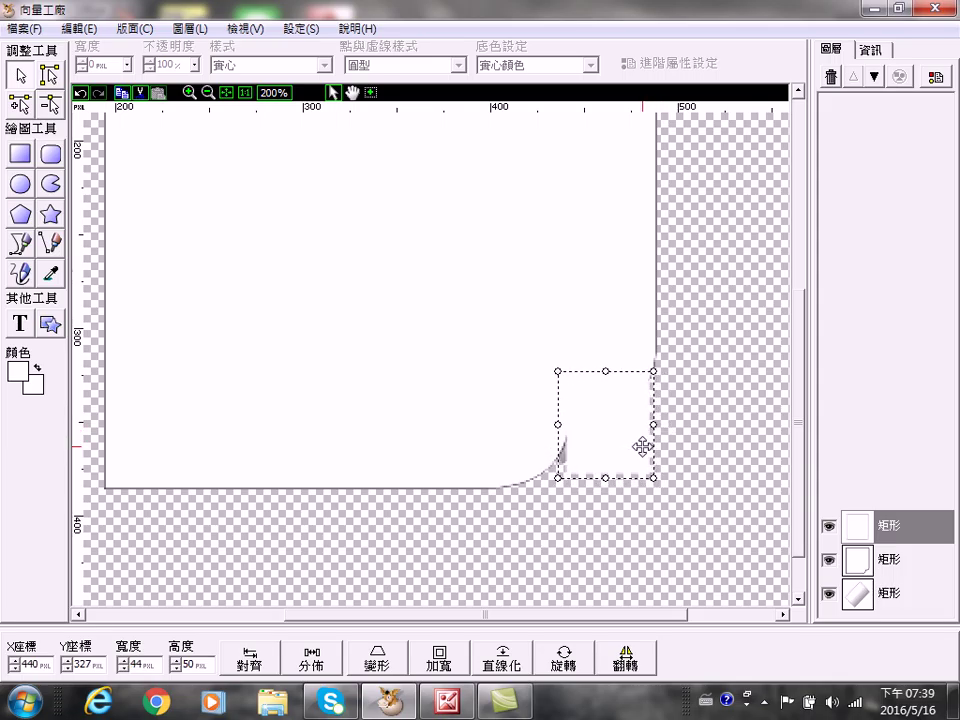
key(Left)
key(Up)
key(Left)
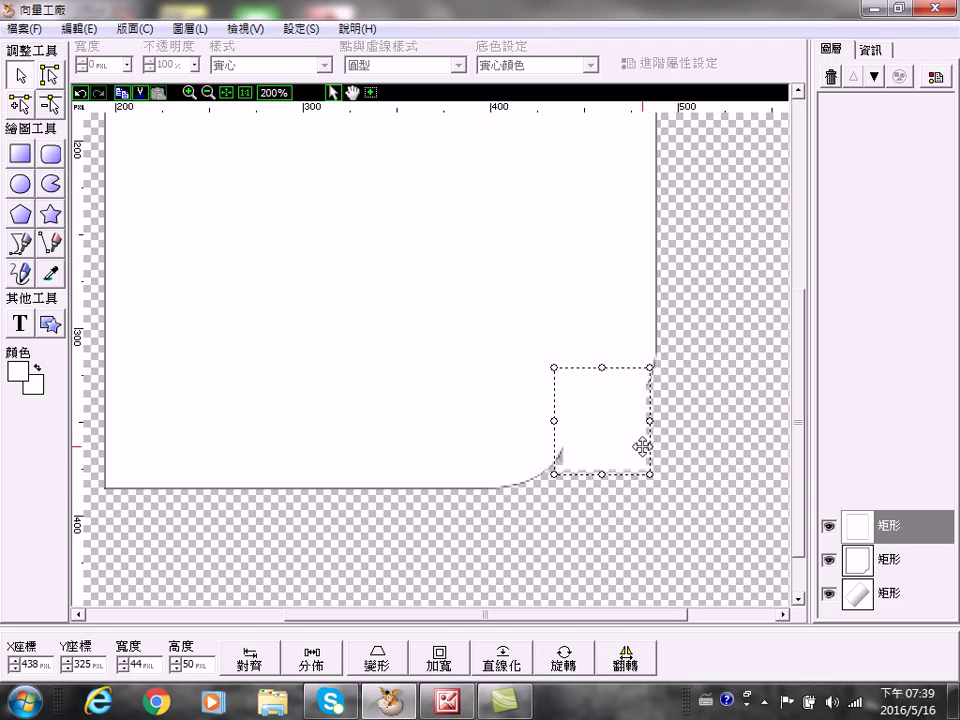
key(Left)
key(Left)
key(Down)
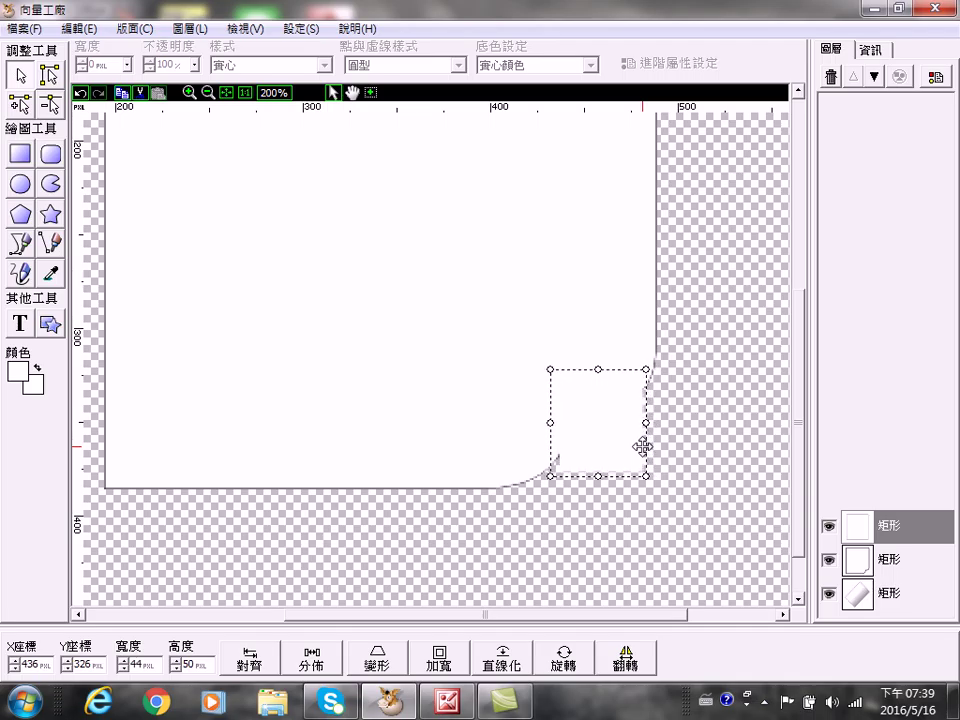
key(Right)
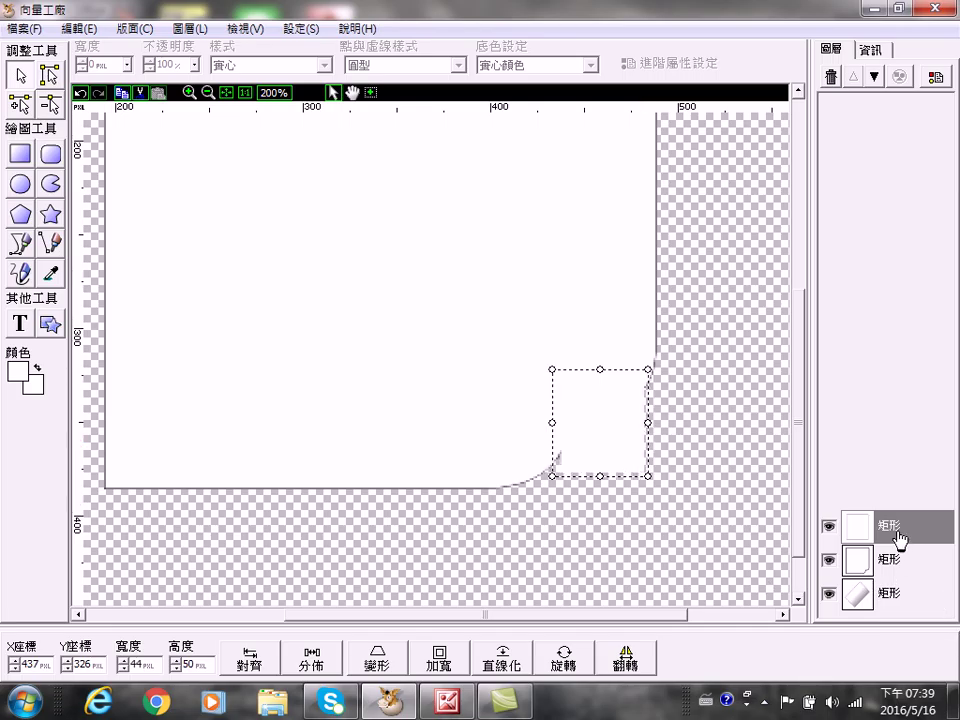
Step: Give this rectangle a linear white-to-black gradient (漸層顏色) running from lower right to upper left, with the black stop at about 78%
click(937, 78)
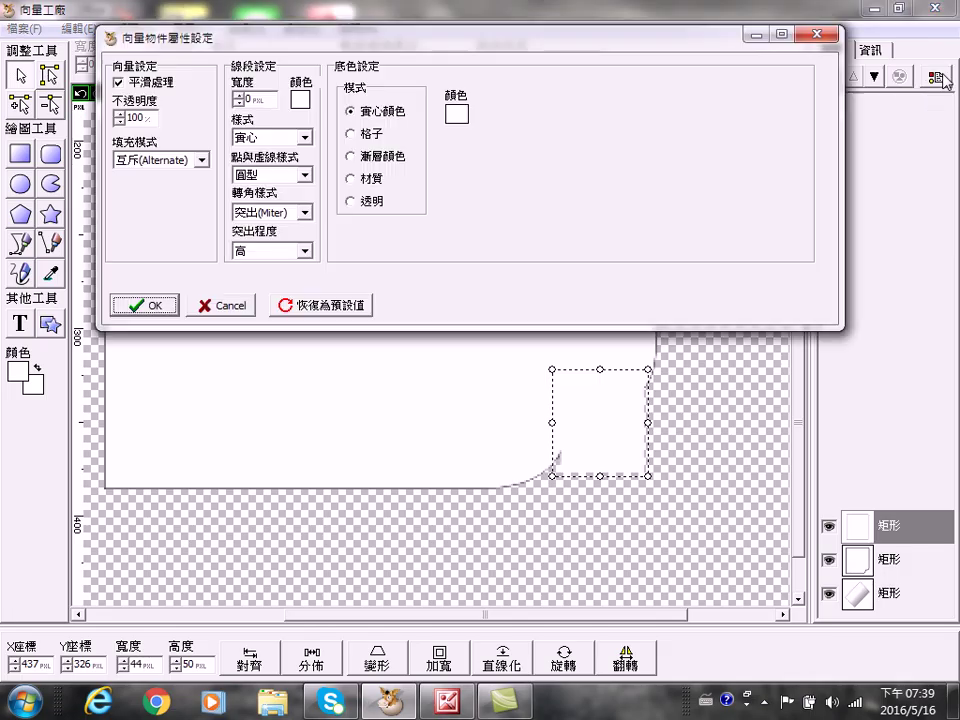
click(352, 158)
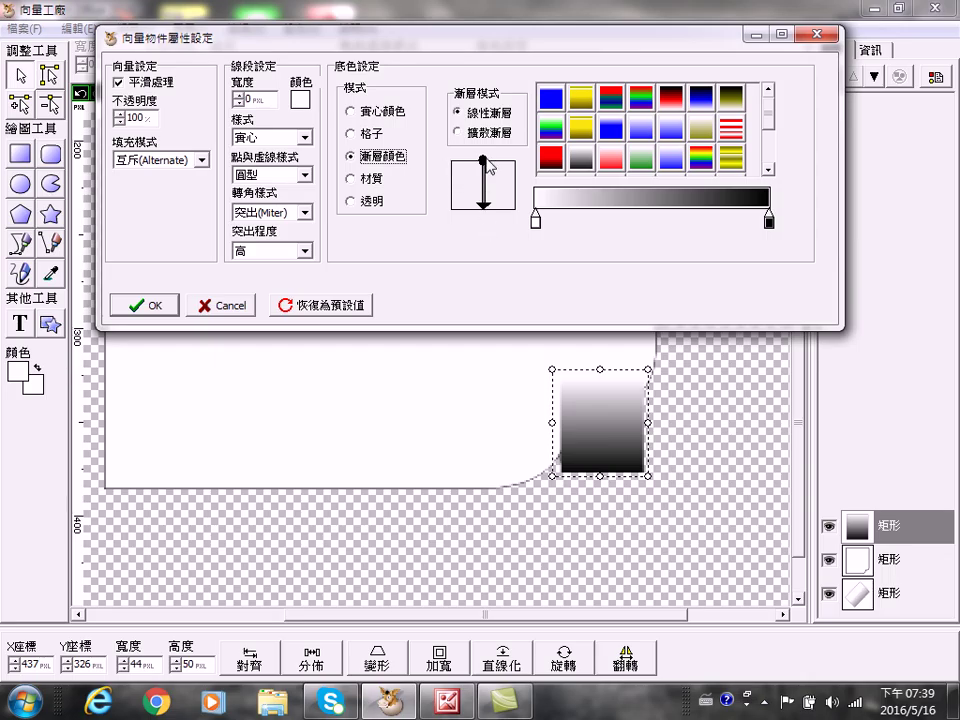
drag(483, 160, 456, 165)
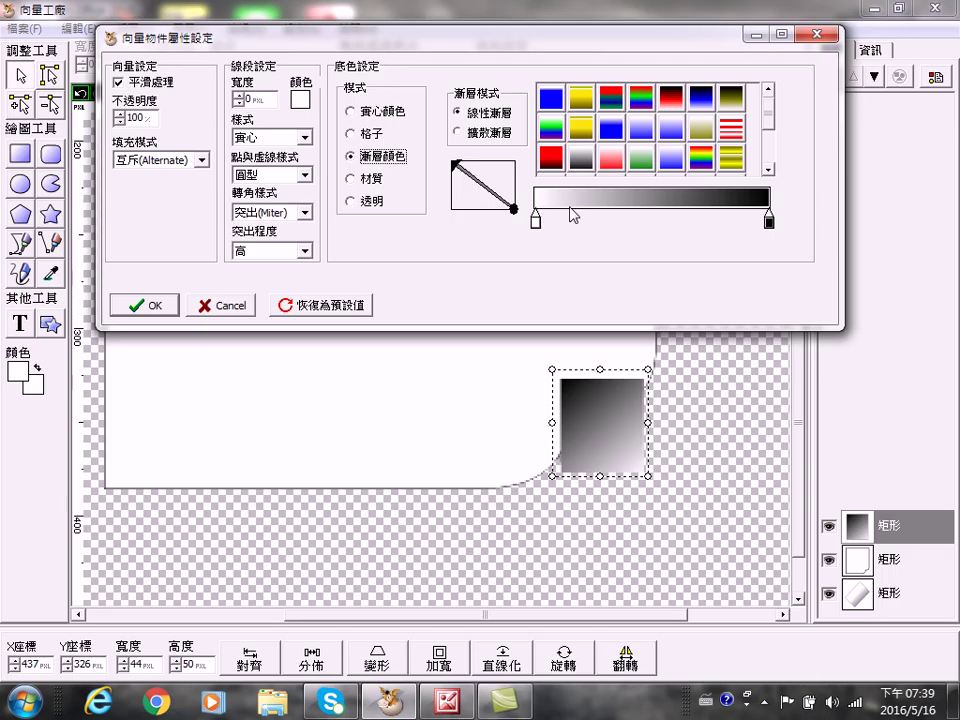
mouse_move(535, 218)
mouse_down()
mouse_move(607, 224)
mouse_move(537, 218)
mouse_up()
drag(768, 220, 718, 224)
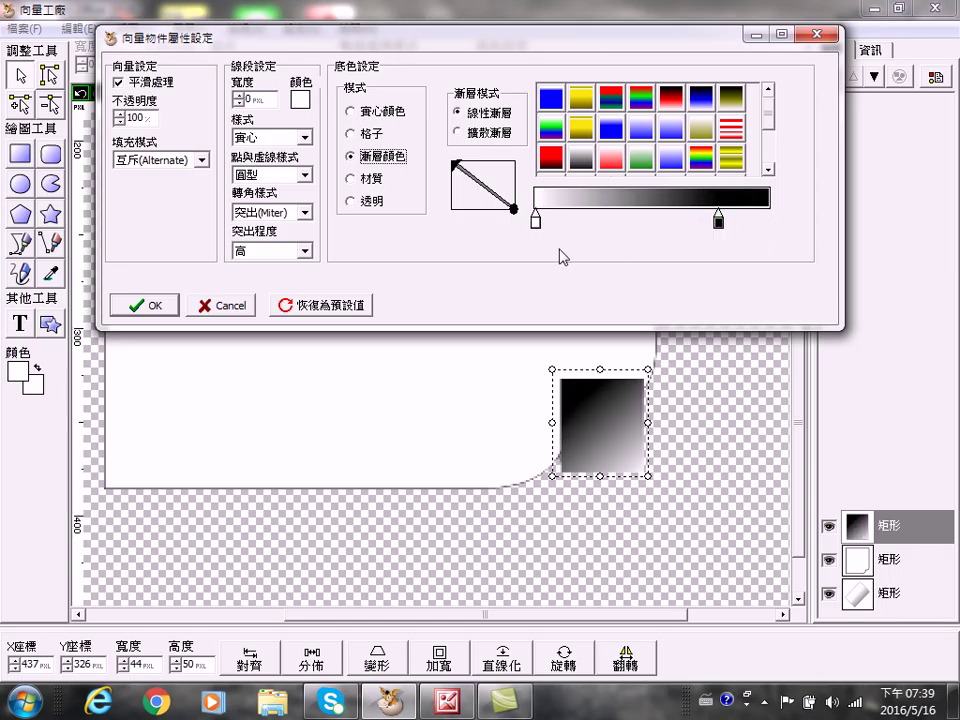
click(151, 307)
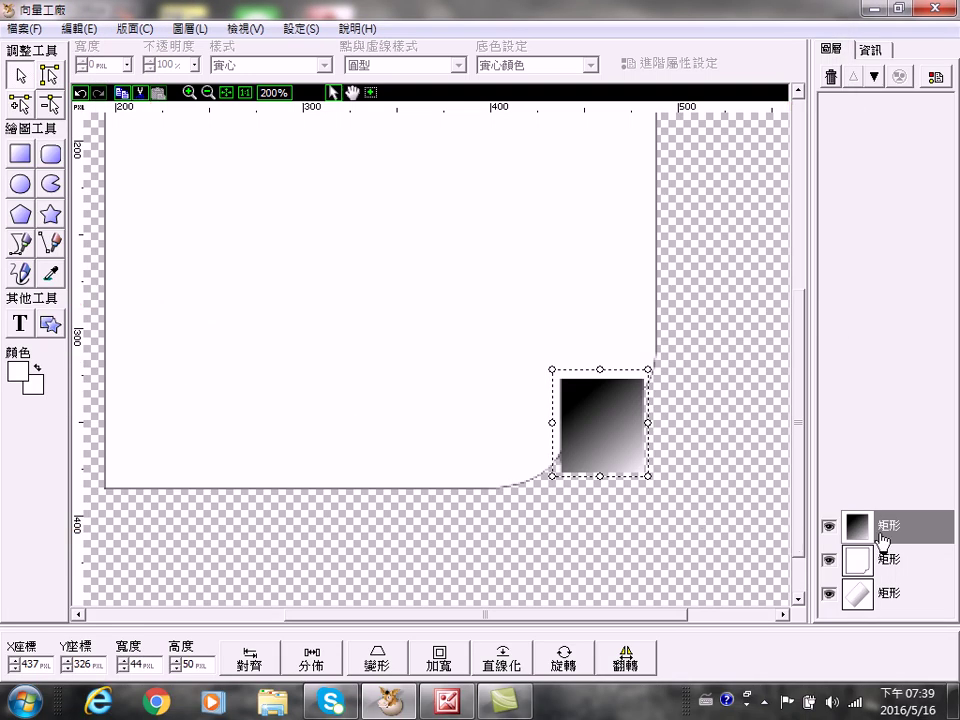
Step: Place the dark gradient rectangle's layer beneath the other two layers and nudge it to X 433, Y 324 behind the fold
drag(905, 537, 890, 607)
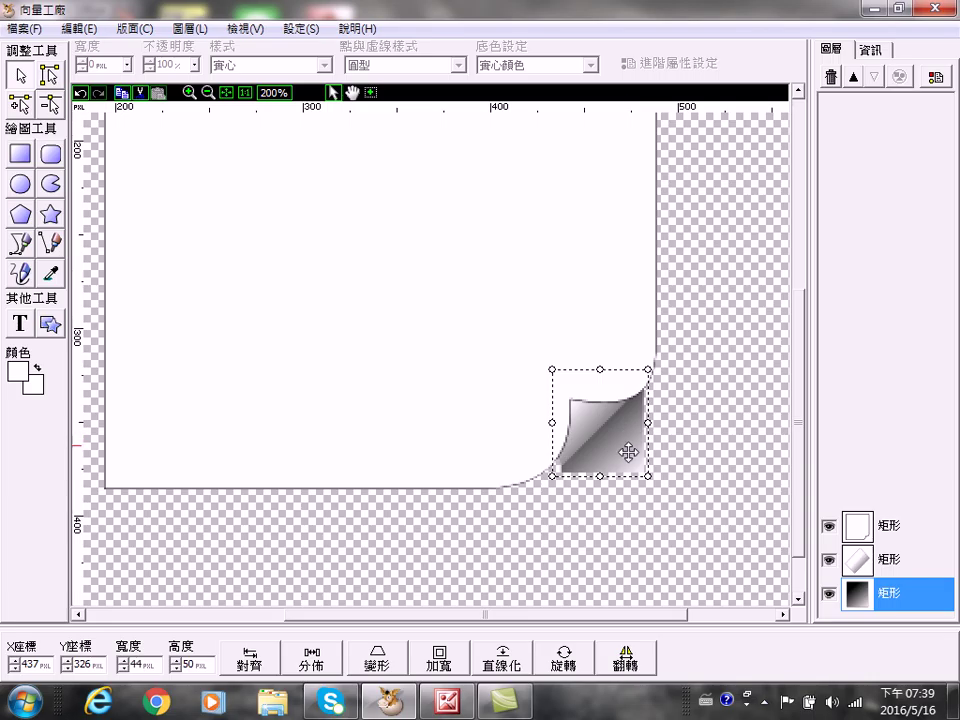
key(Left)
key(Down)
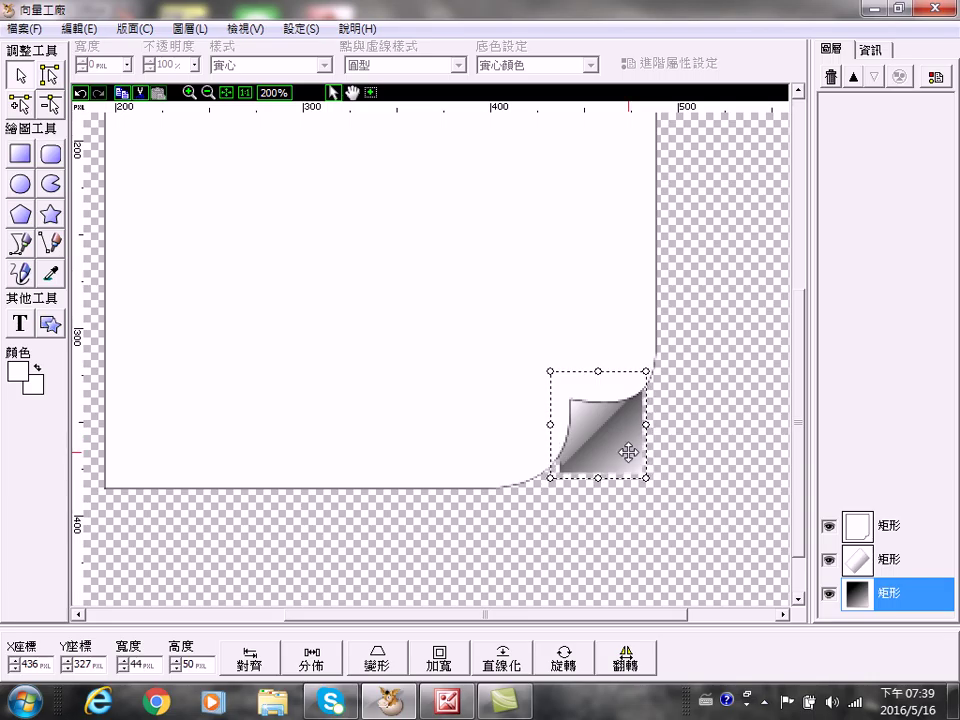
key(Left)
key(Left)
key(Up)
key(Up)
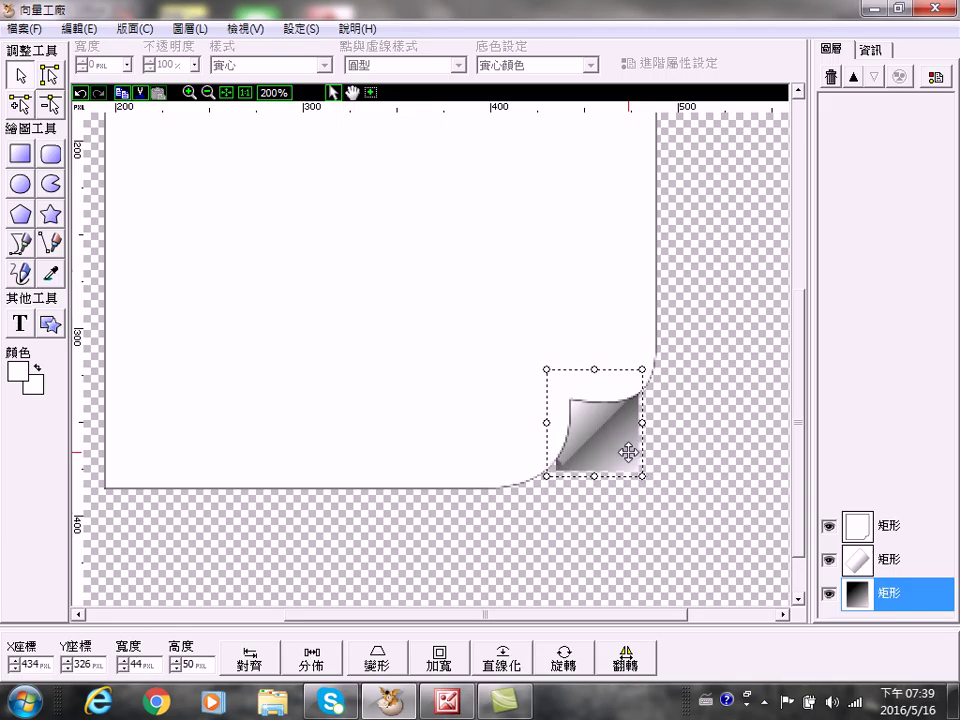
key(Up)
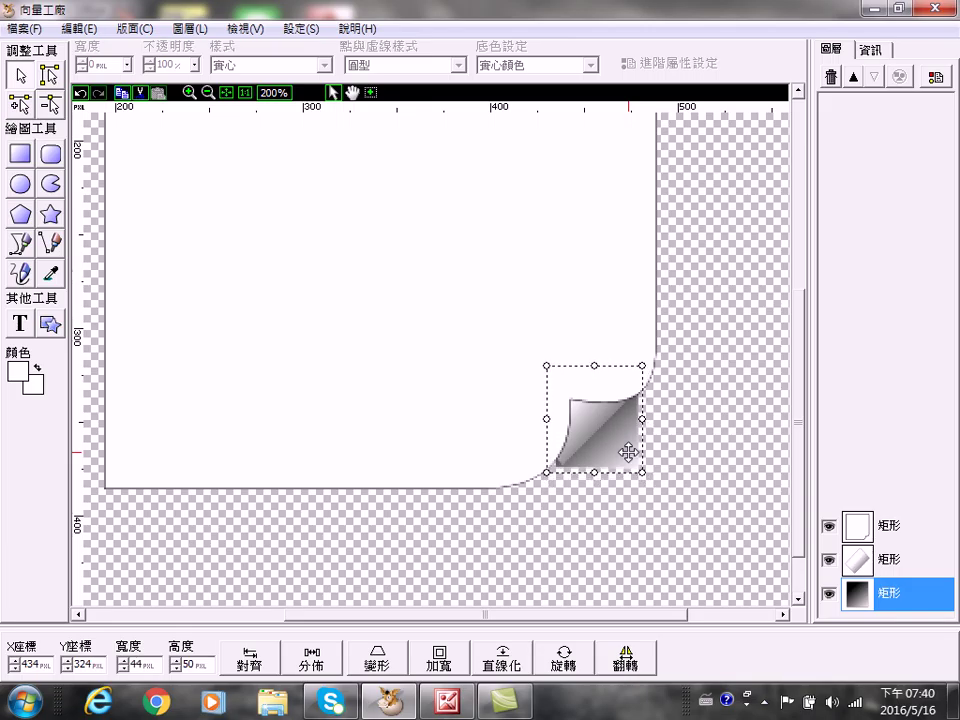
key(Left)
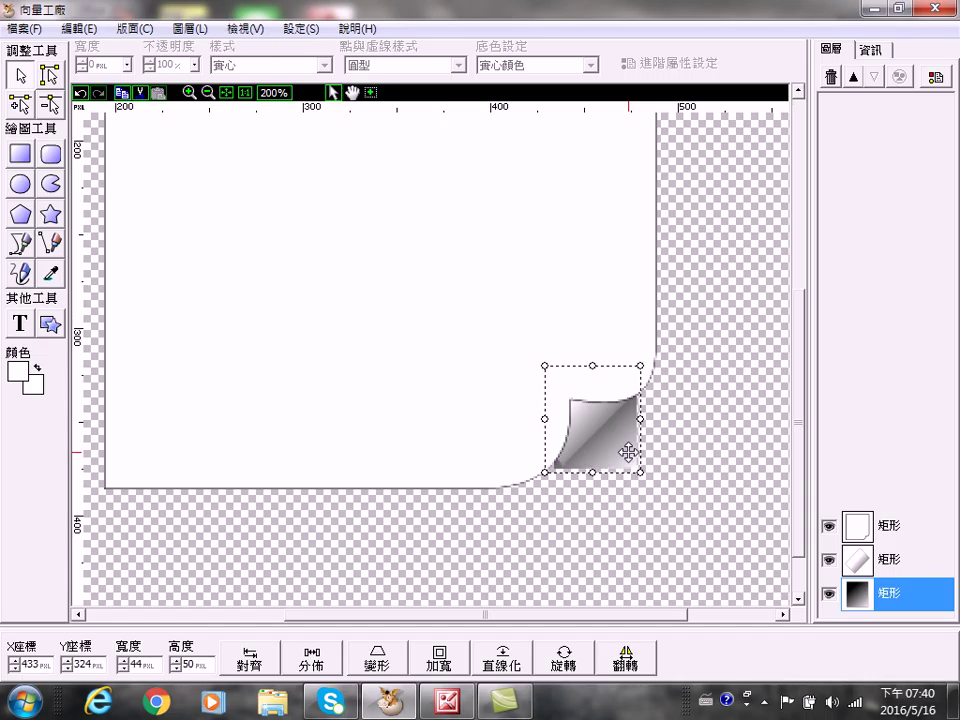
click(542, 200)
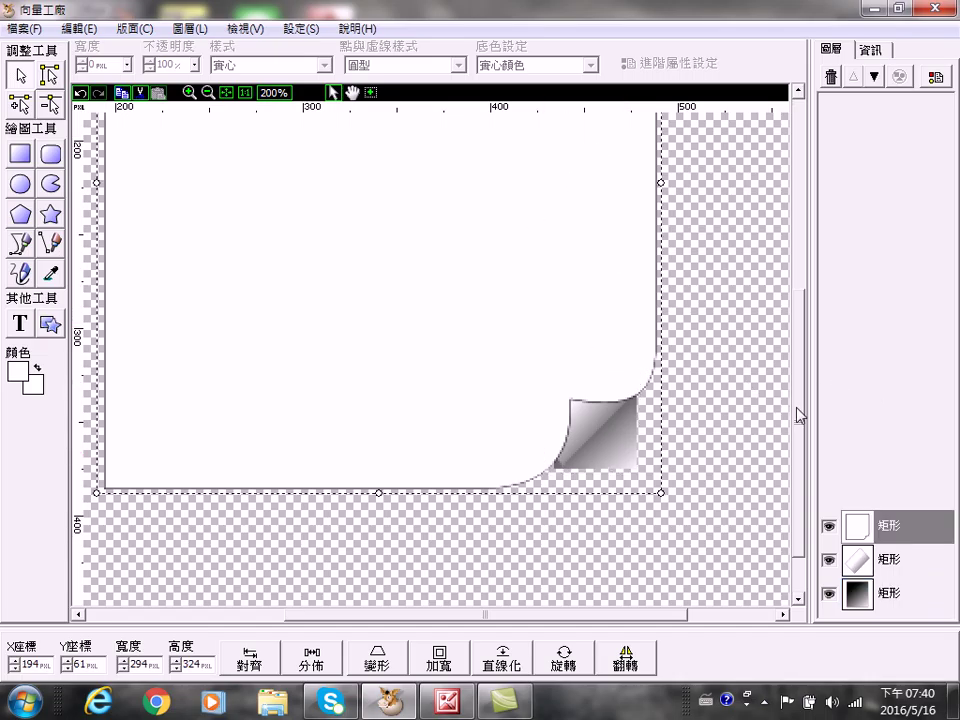
scroll(797, 413, down, 1)
scroll(773, 446, down, 1)
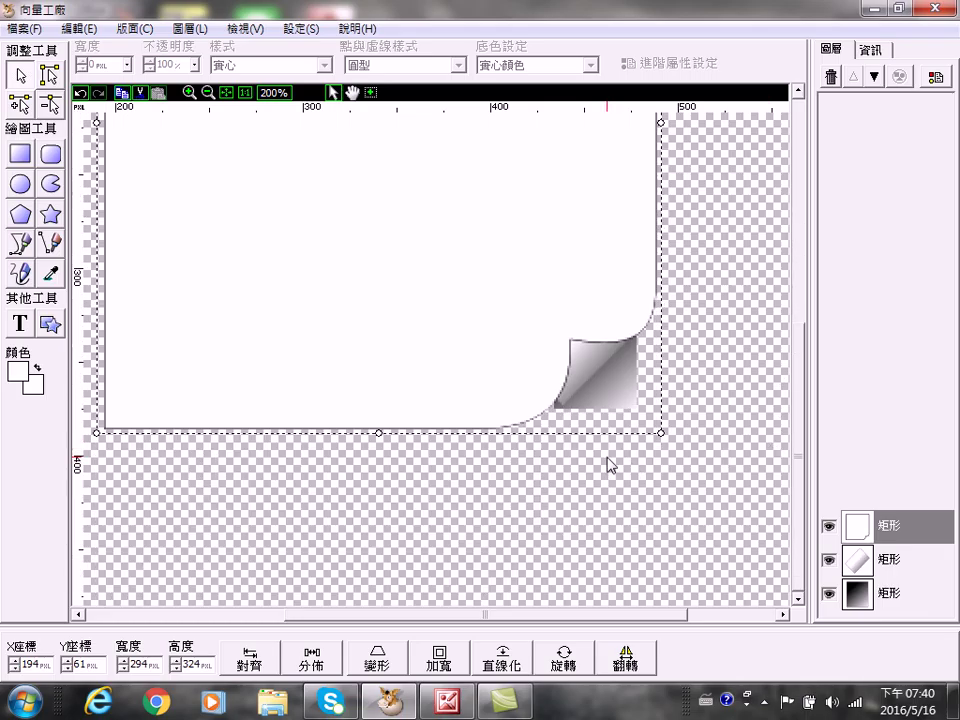
click(643, 522)
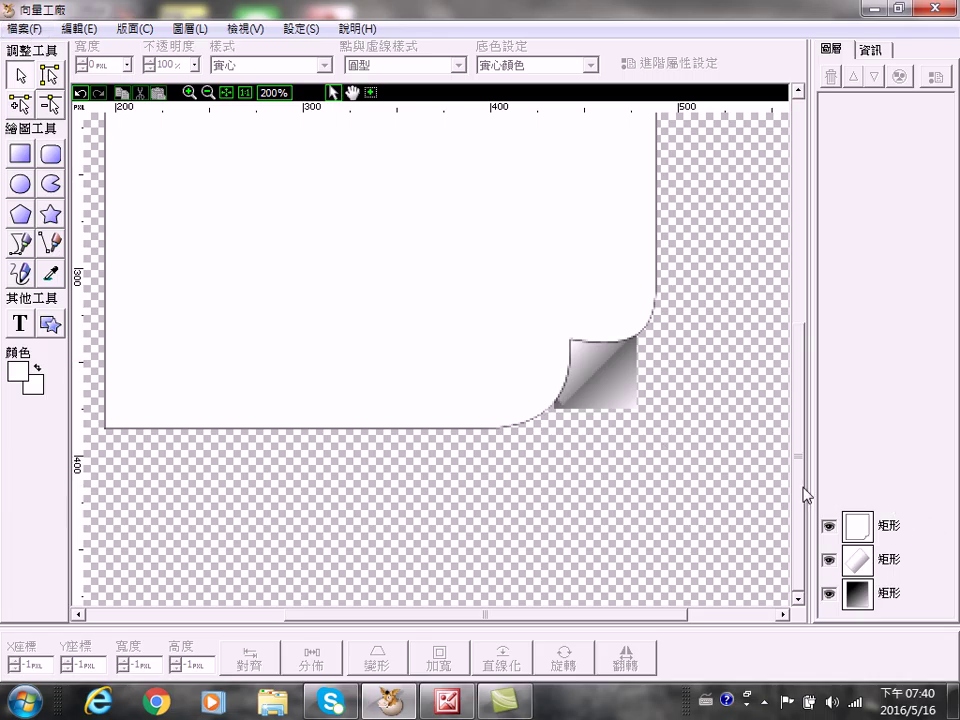
Step: Switch the page shape's fill to a texture (材質) and open the texture chooser with its folder tree shown
drag(791, 484, 794, 337)
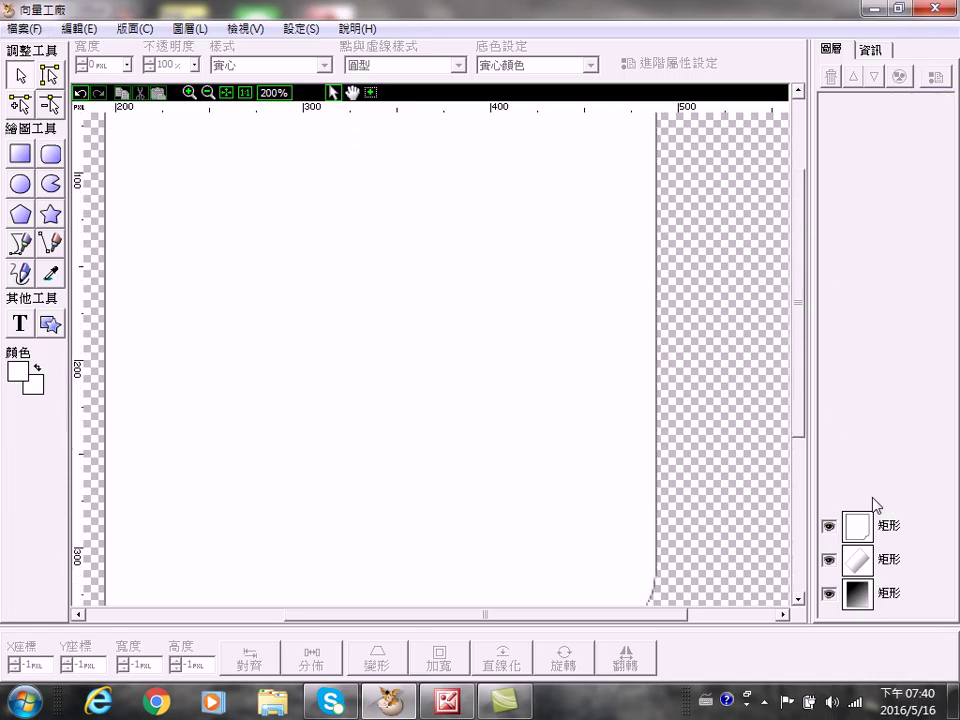
double_click(877, 535)
click(349, 178)
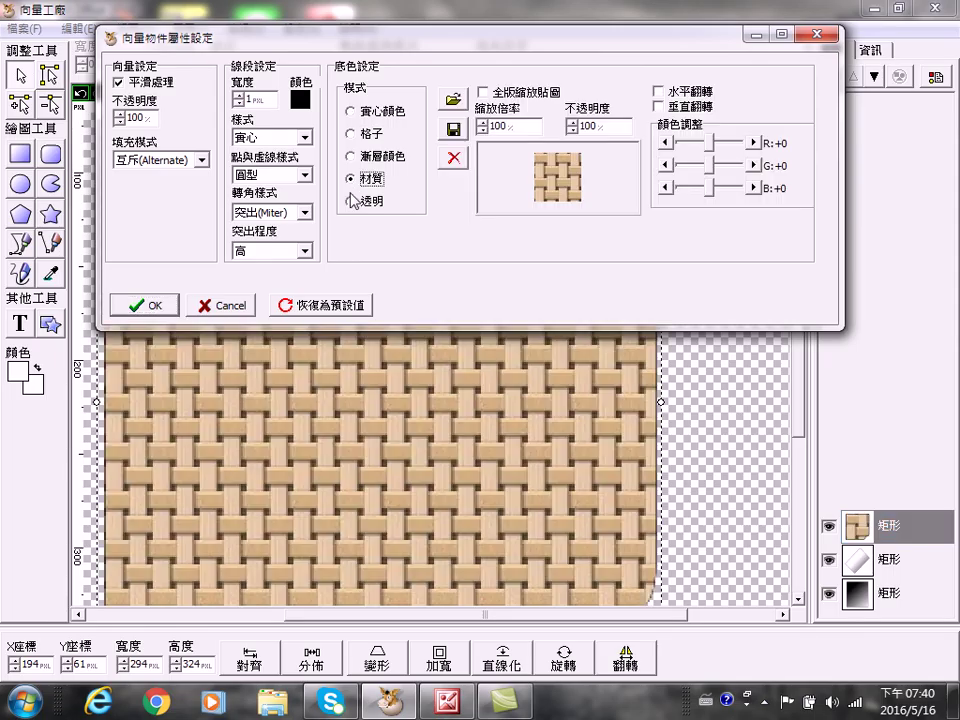
click(456, 97)
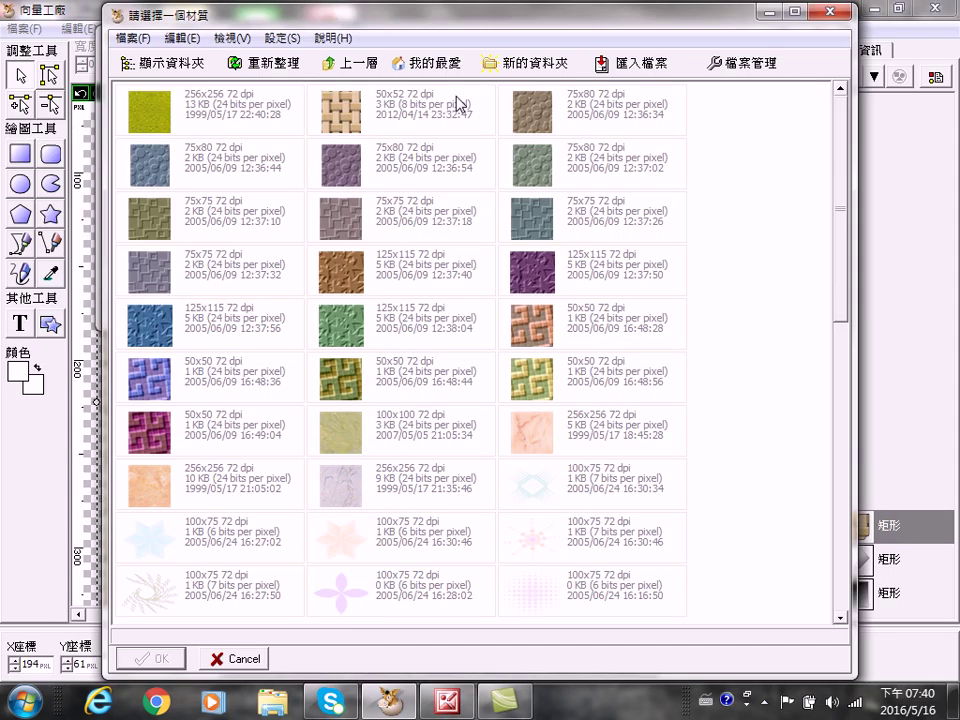
click(155, 66)
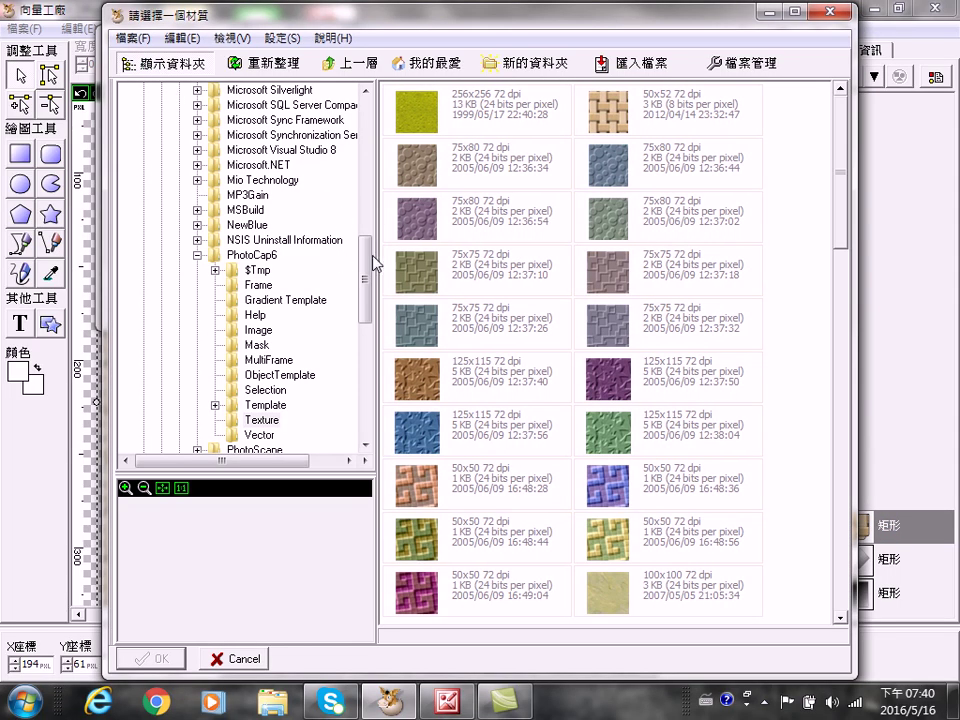
Step: Browse the texture chooser to the folder D:\PICS\104\1040807-11上蘇杭
drag(364, 253, 362, 348)
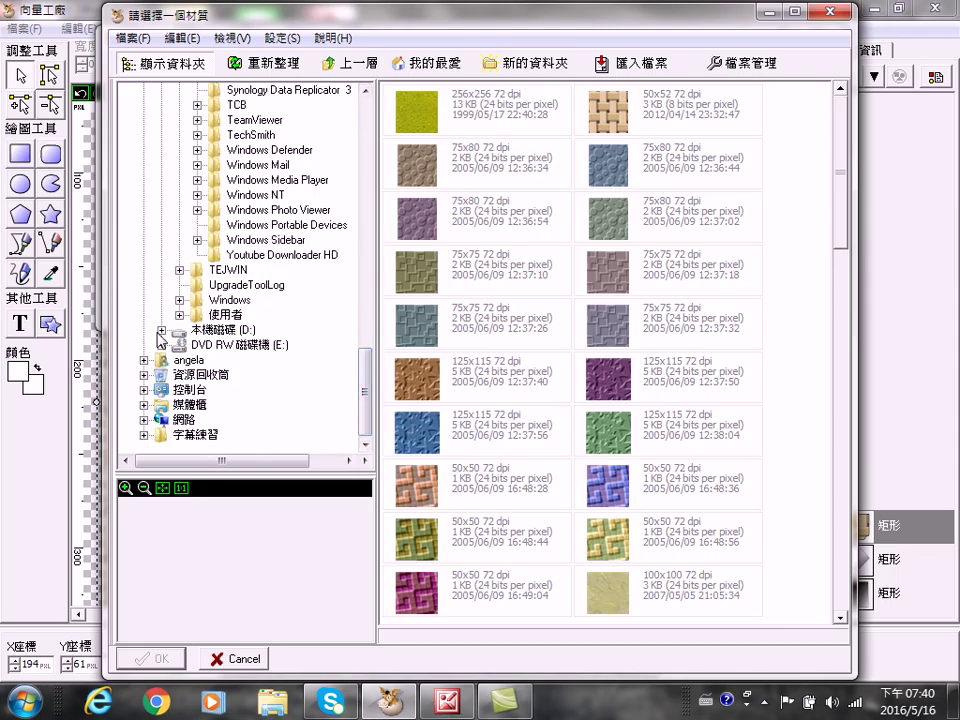
click(161, 329)
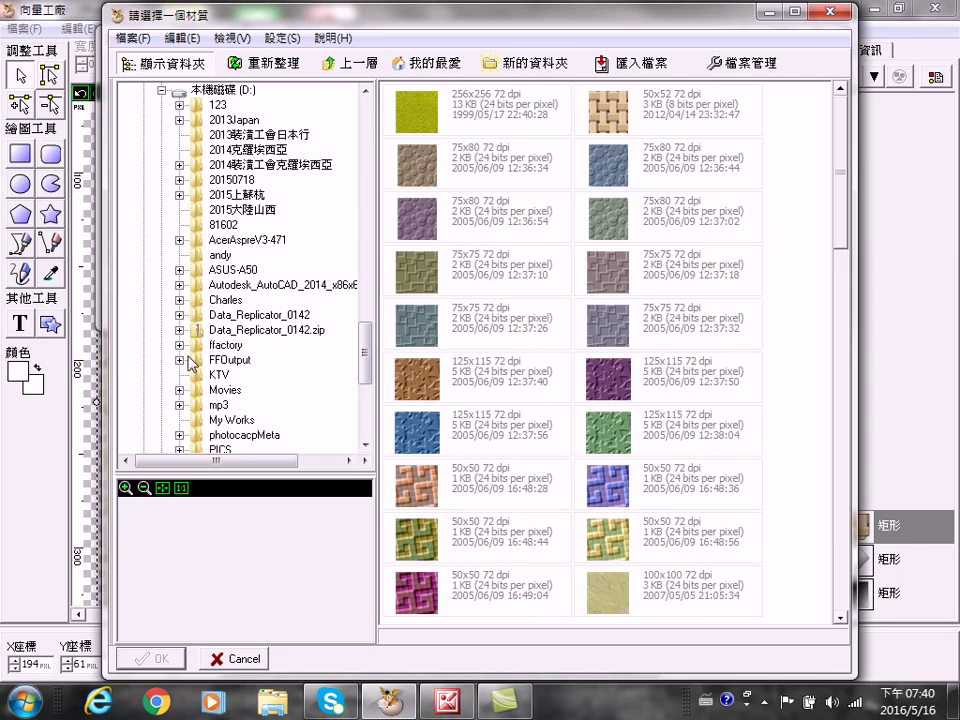
scroll(362, 360, down, 3)
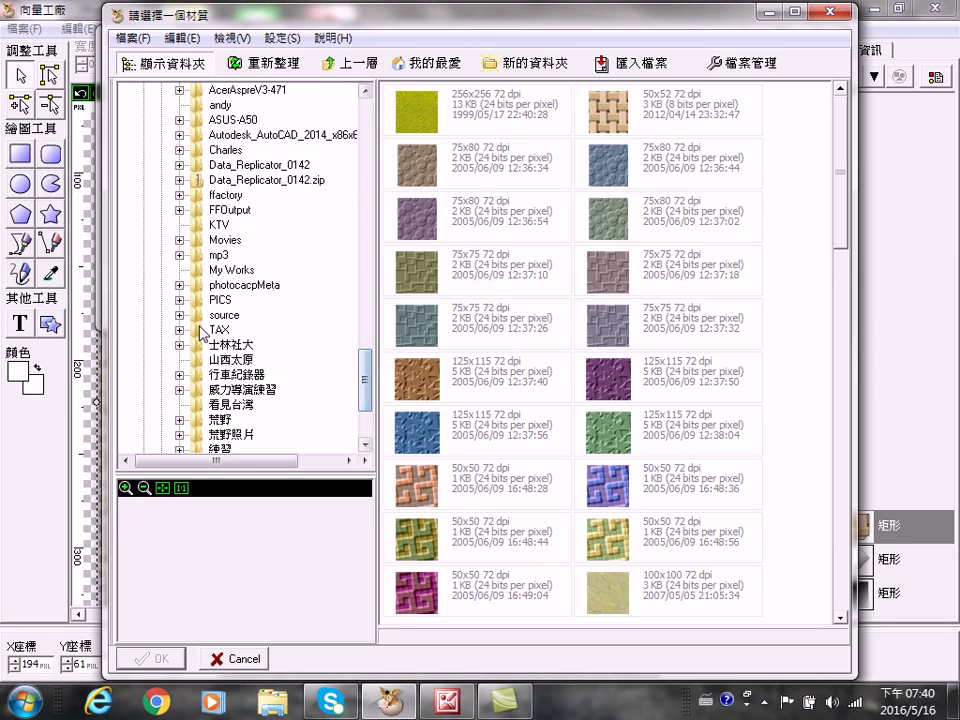
click(205, 300)
click(180, 300)
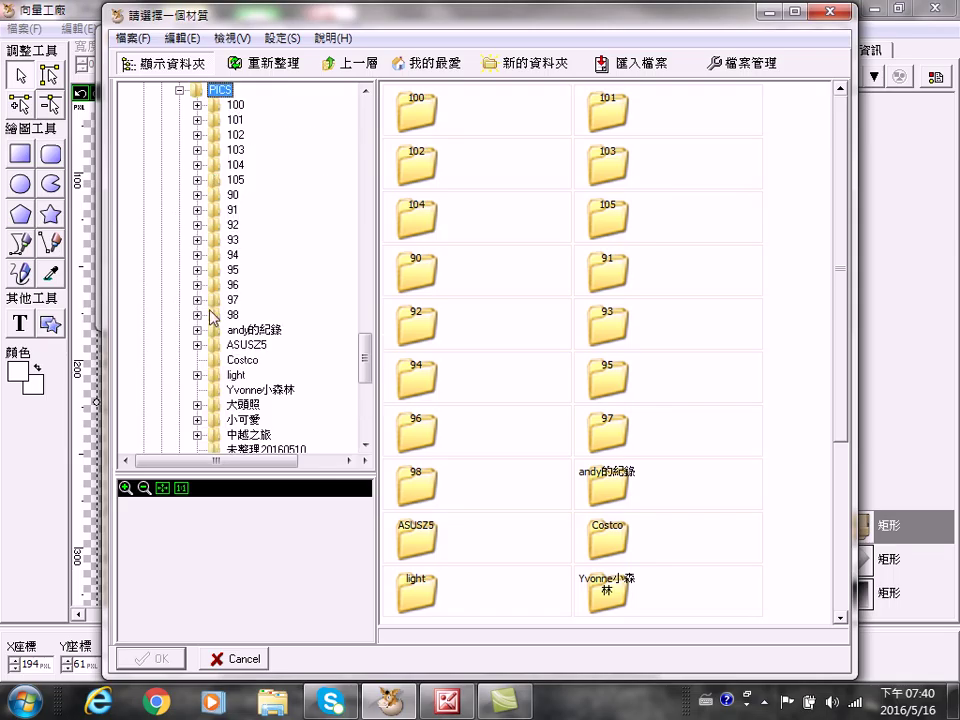
click(226, 165)
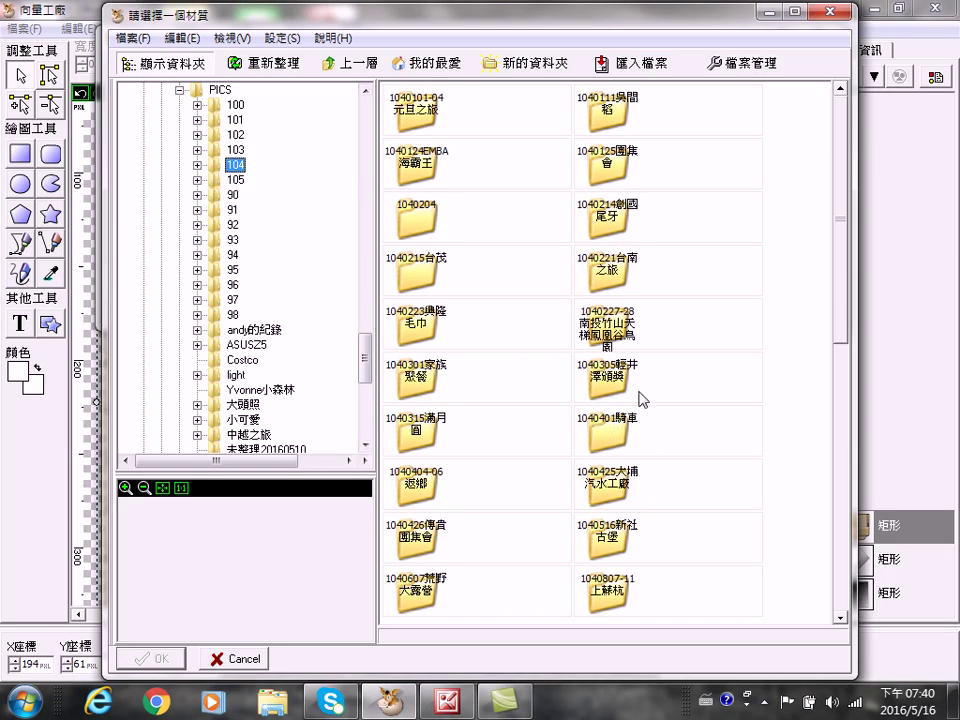
double_click(610, 595)
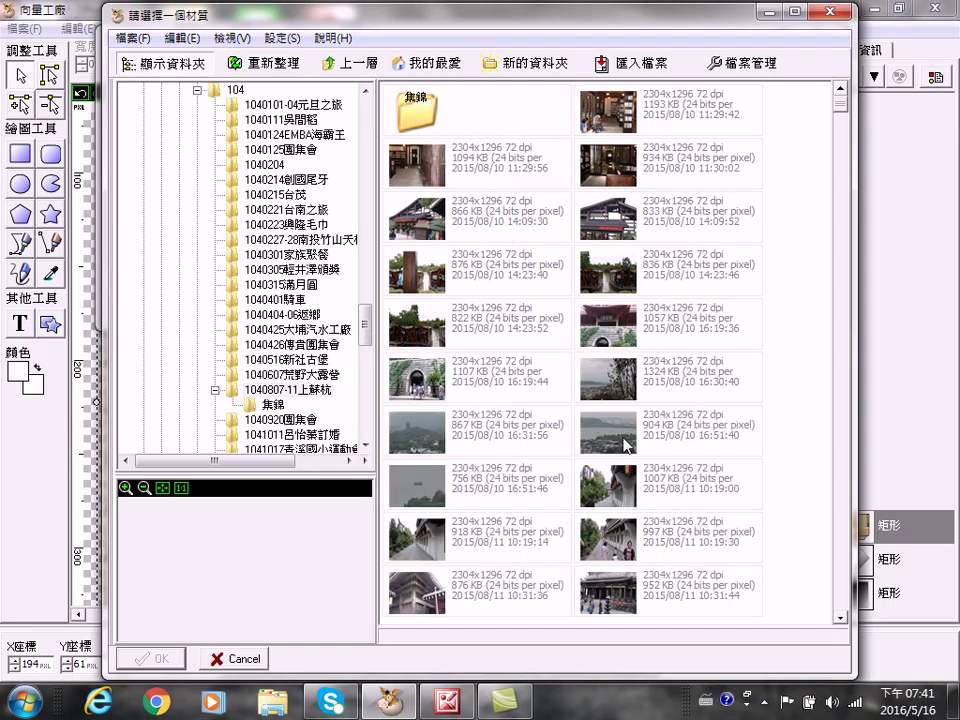
Step: Fill the page shape with the photo DSC01173.JPG, scaled to cover the whole shape (全版縮放貼圖), and apply it
click(617, 545)
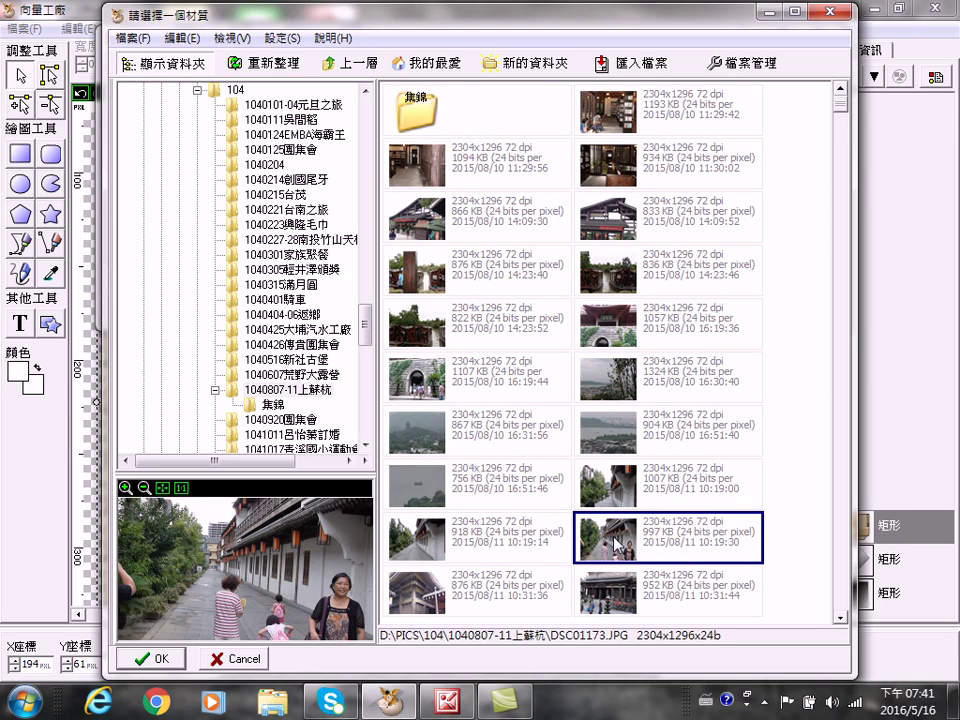
click(155, 658)
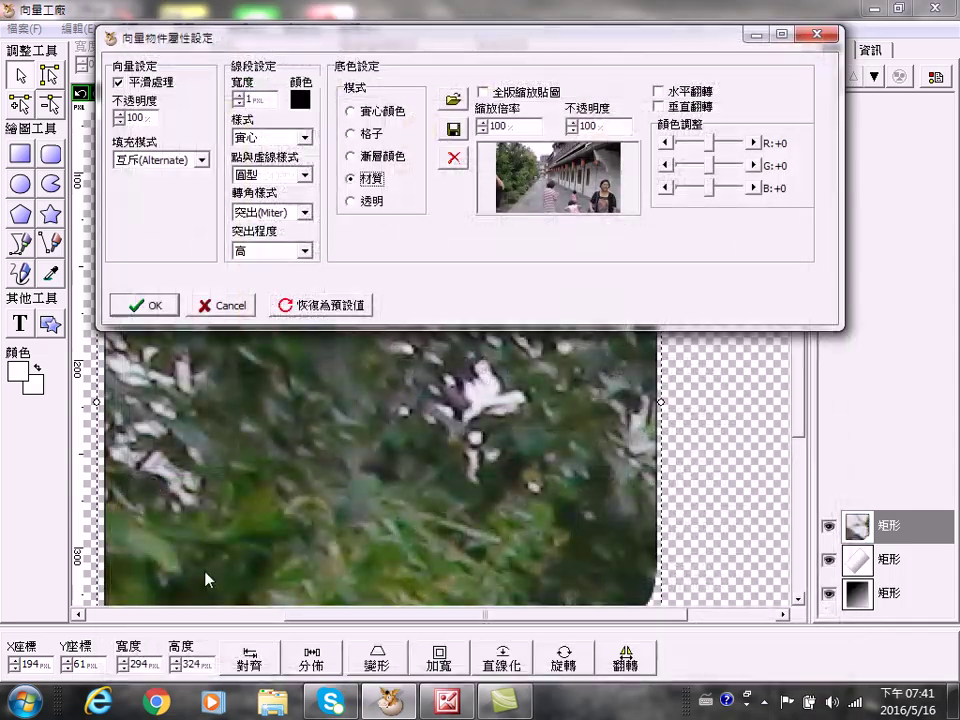
click(483, 92)
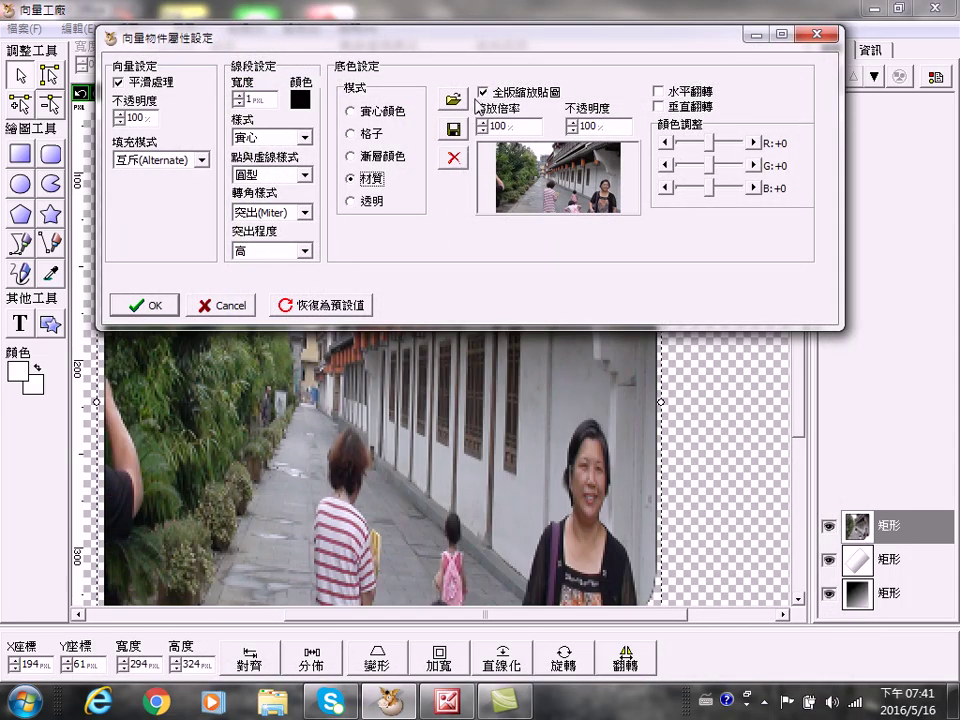
click(146, 305)
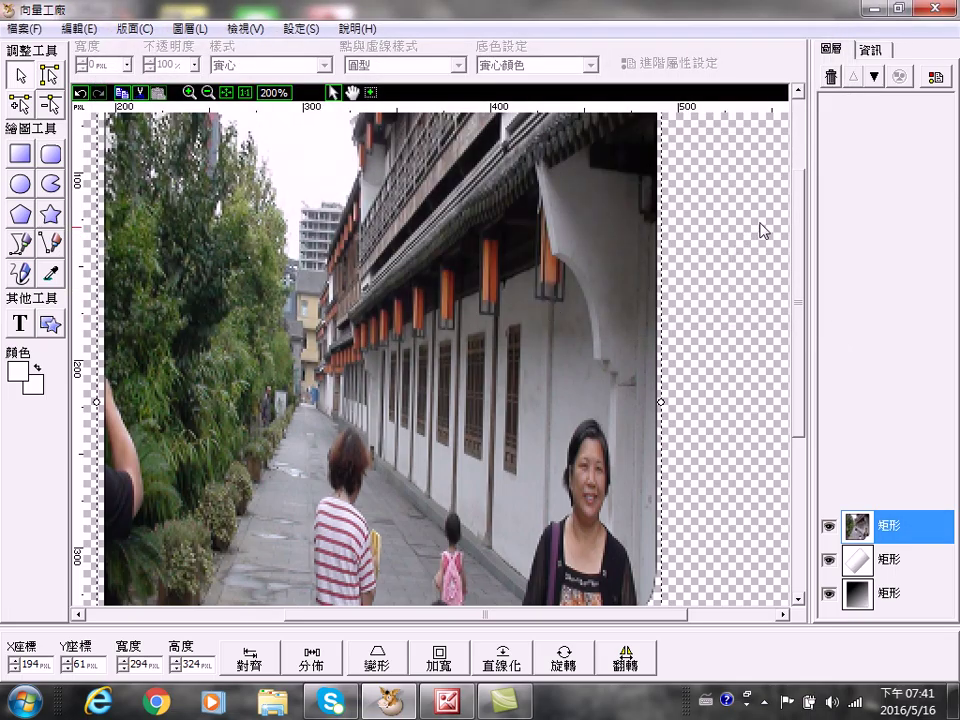
drag(805, 208, 805, 283)
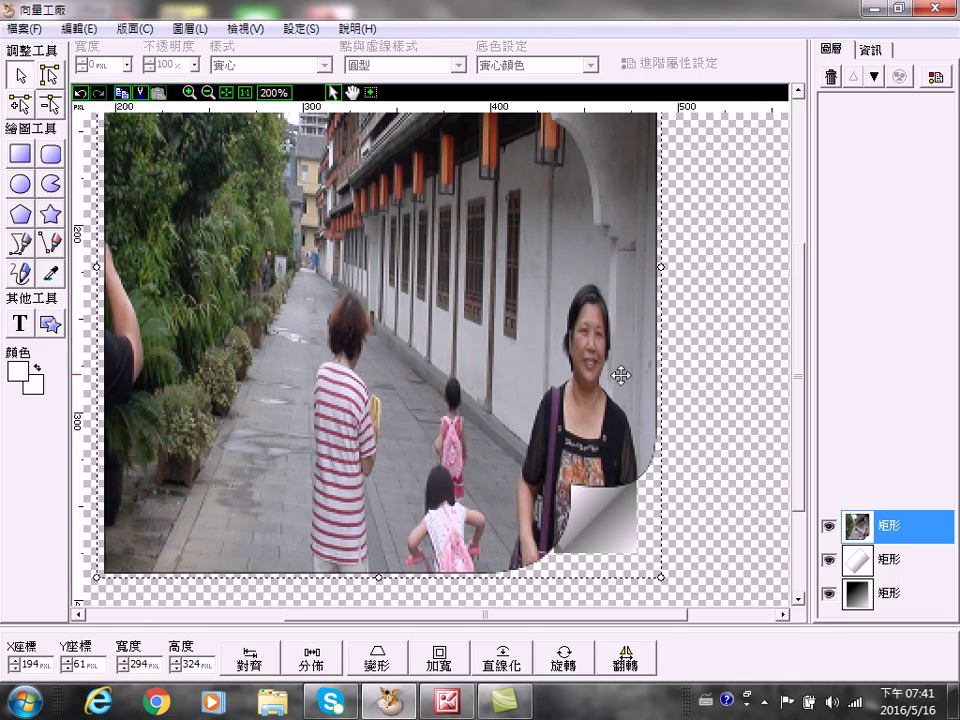
Step: Reopen the page shape's texture chooser and look through the same folder for a different photo
double_click(620, 157)
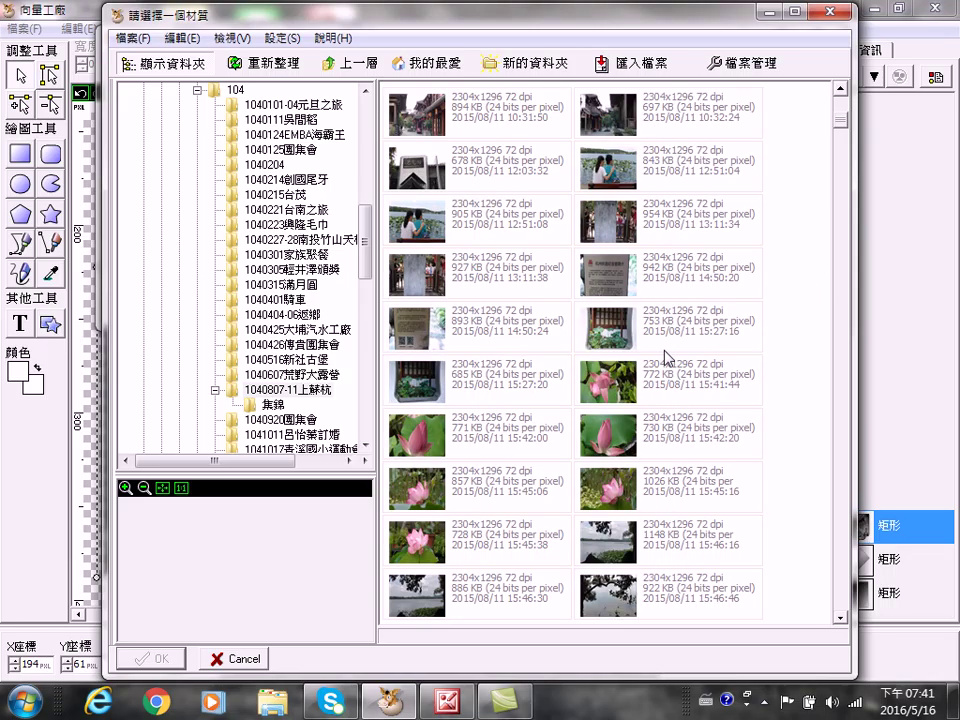